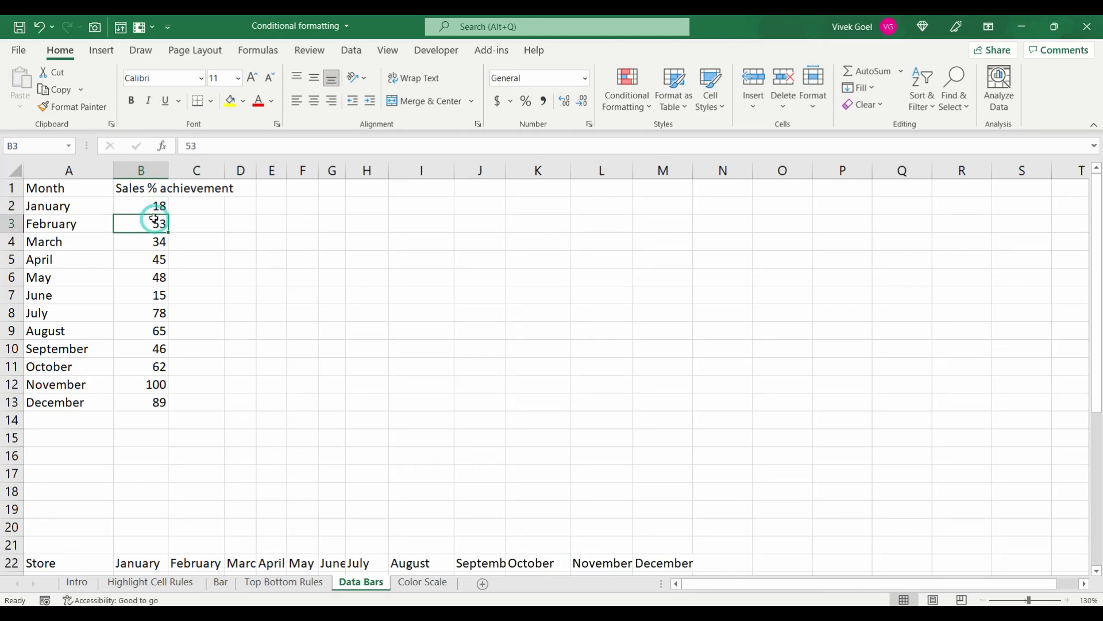
Select the twelve monthly Sales % values and apply Blue Data Bar gradient fill
{"action": "key", "text": "ctrl+shift+Down"}
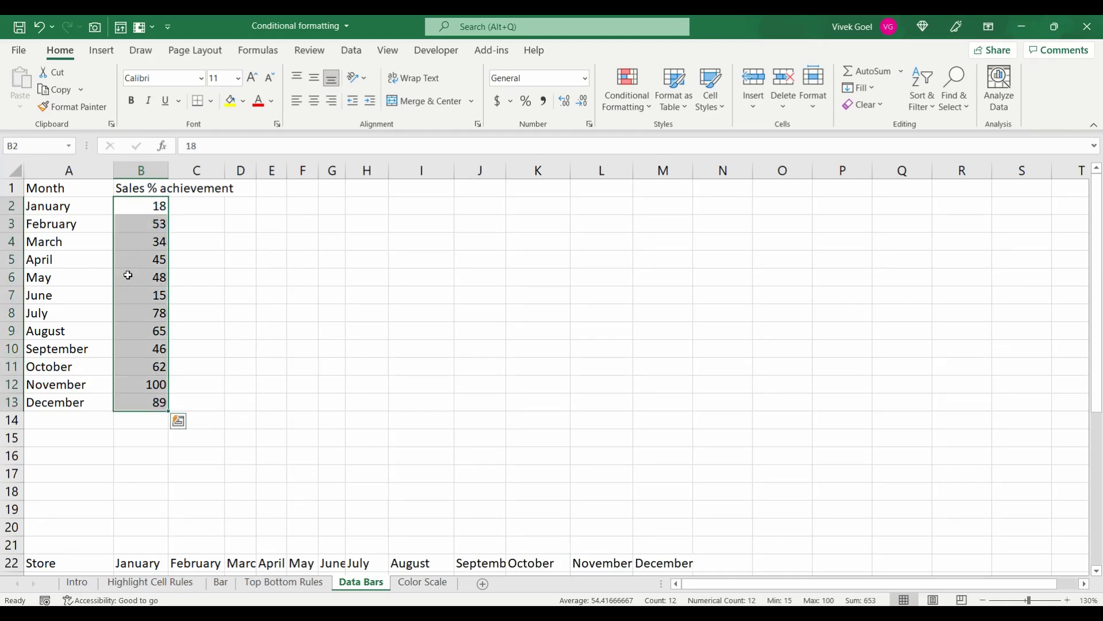
{"action": "left_click", "coordinate": [643, 111]}
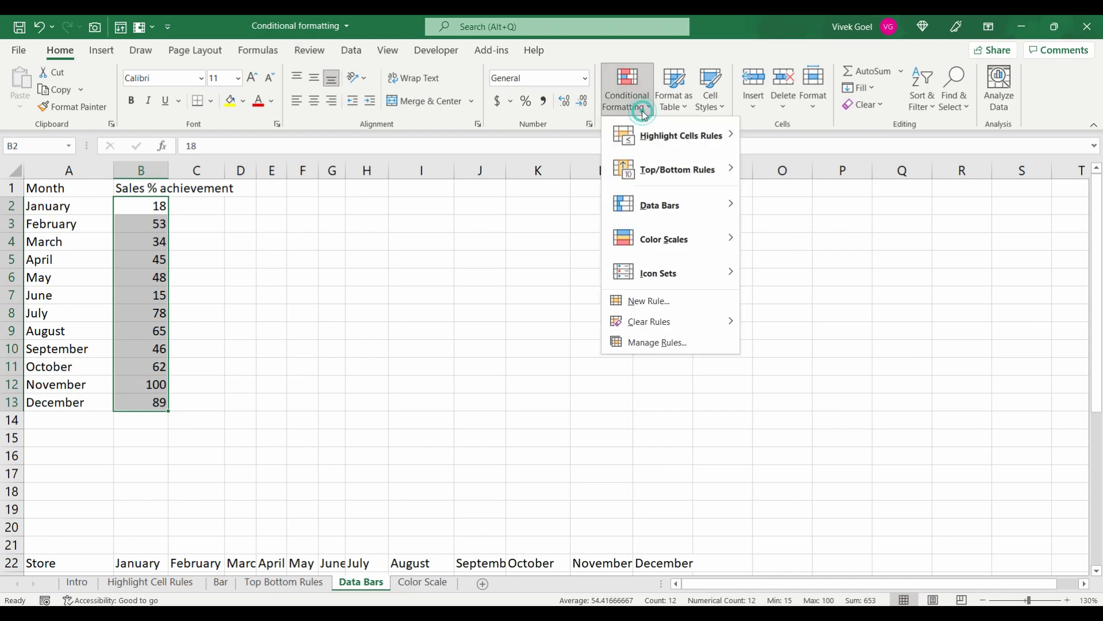
{"action": "mouse_move", "coordinate": [688, 208]}
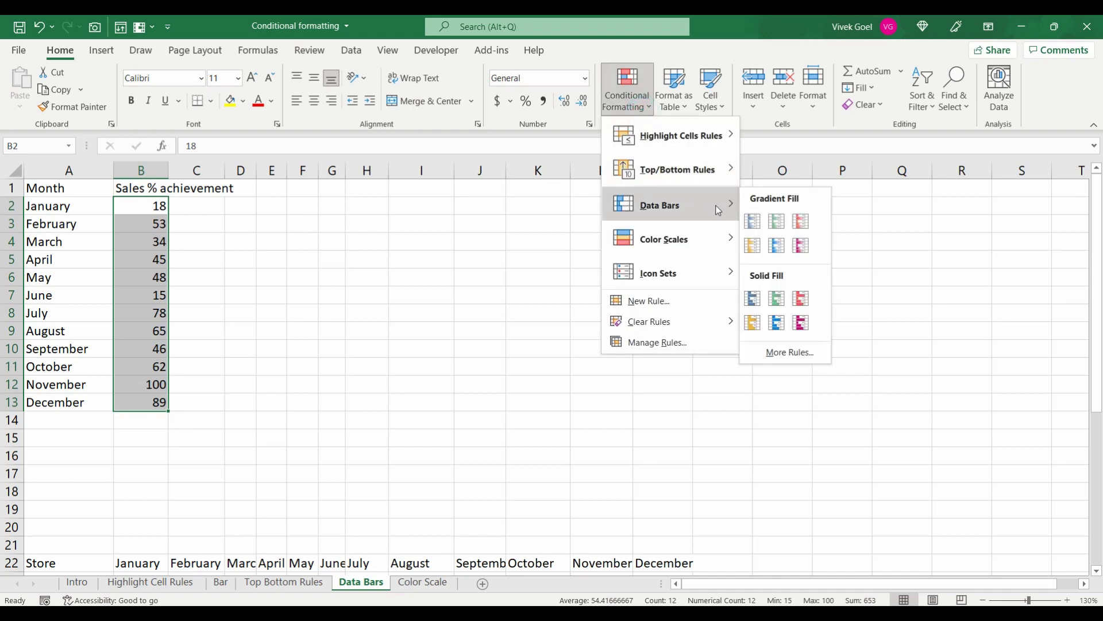
{"action": "left_click", "coordinate": [759, 222]}
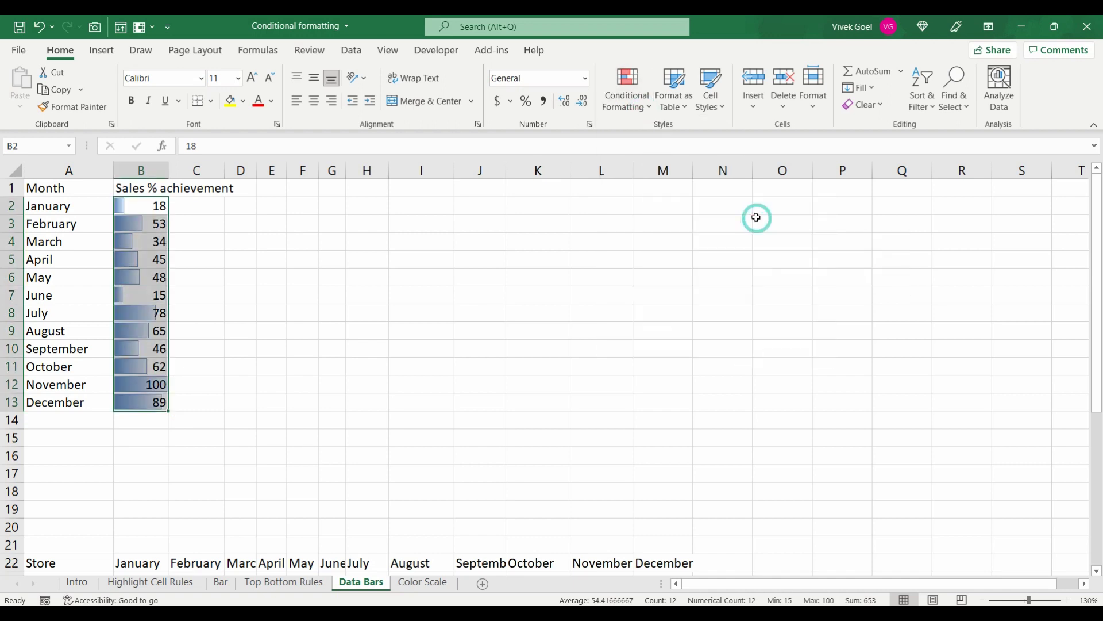
Inspect the bars on the January, June, October and November values
{"action": "left_click", "coordinate": [131, 387]}
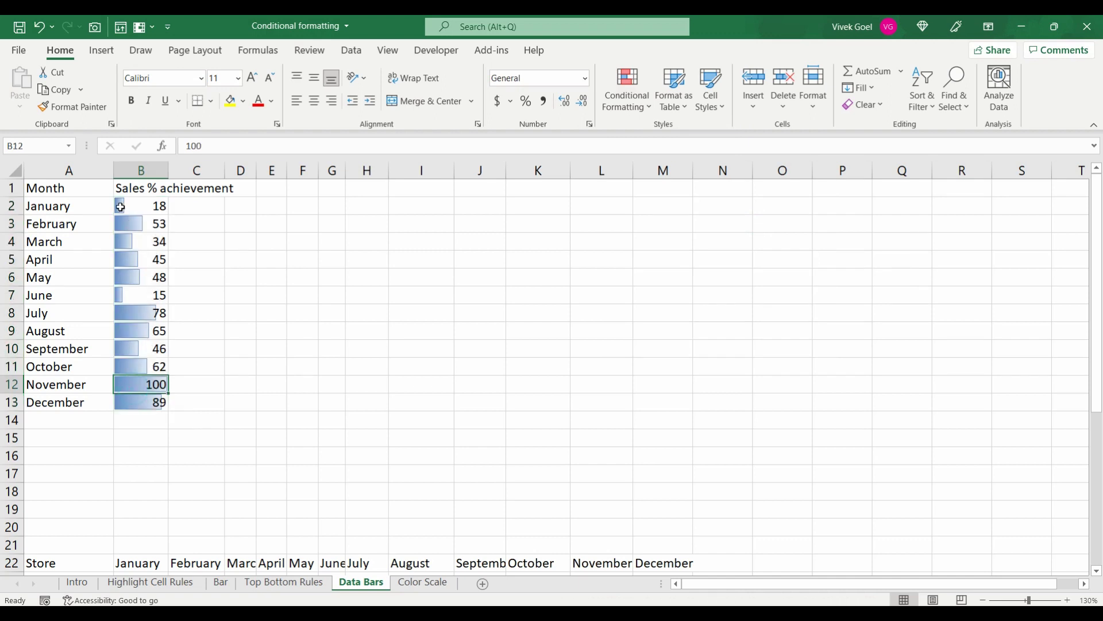
{"action": "left_click_drag", "start_coordinate": [123, 205], "coordinate": [127, 290]}
{"action": "left_click", "coordinate": [128, 291]}
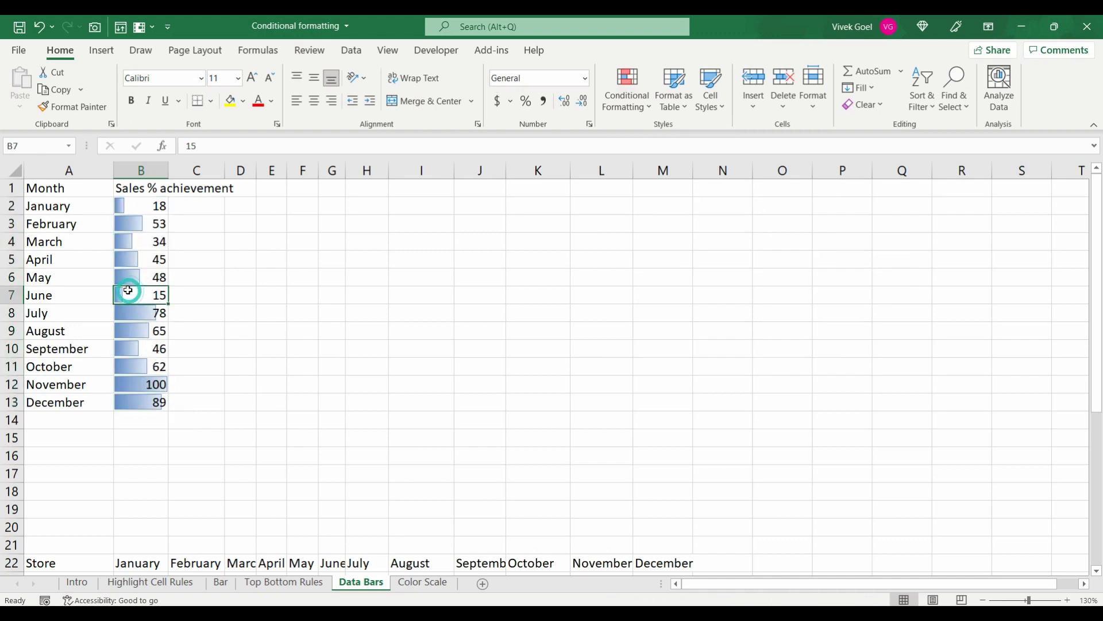
{"action": "left_click", "coordinate": [148, 367]}
{"action": "left_click", "coordinate": [149, 377]}
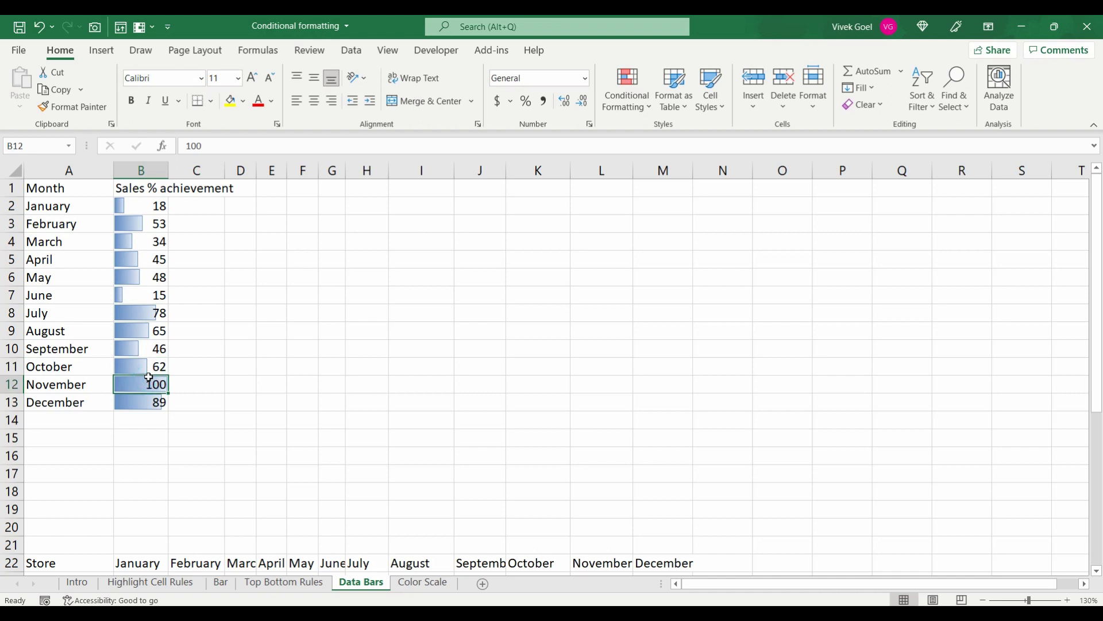
{"action": "left_click", "coordinate": [114, 207]}
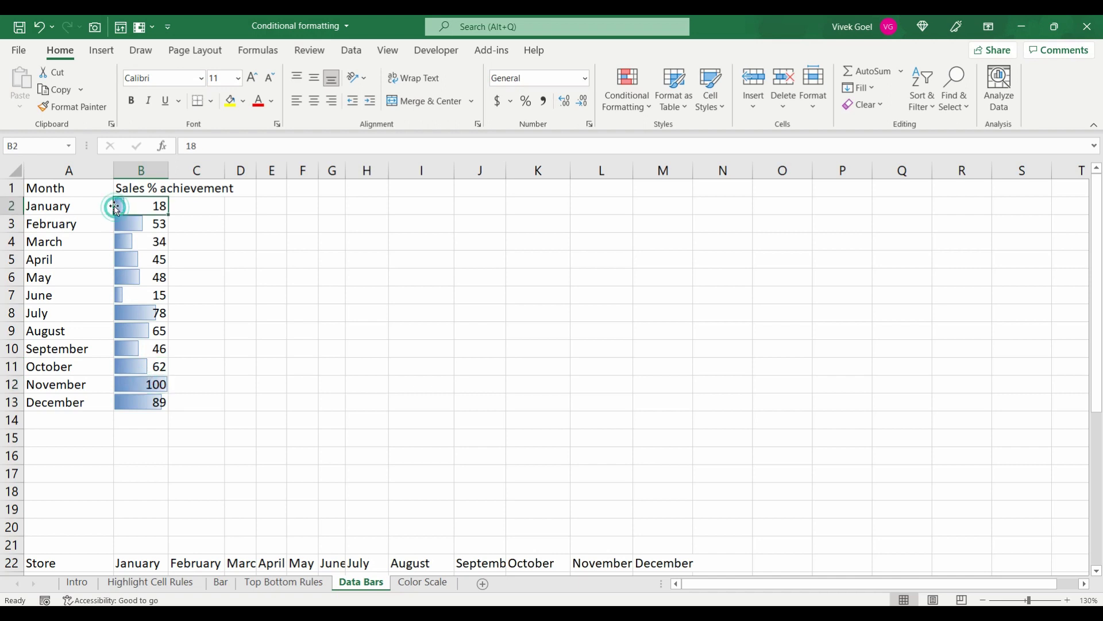
{"action": "left_click", "coordinate": [116, 294]}
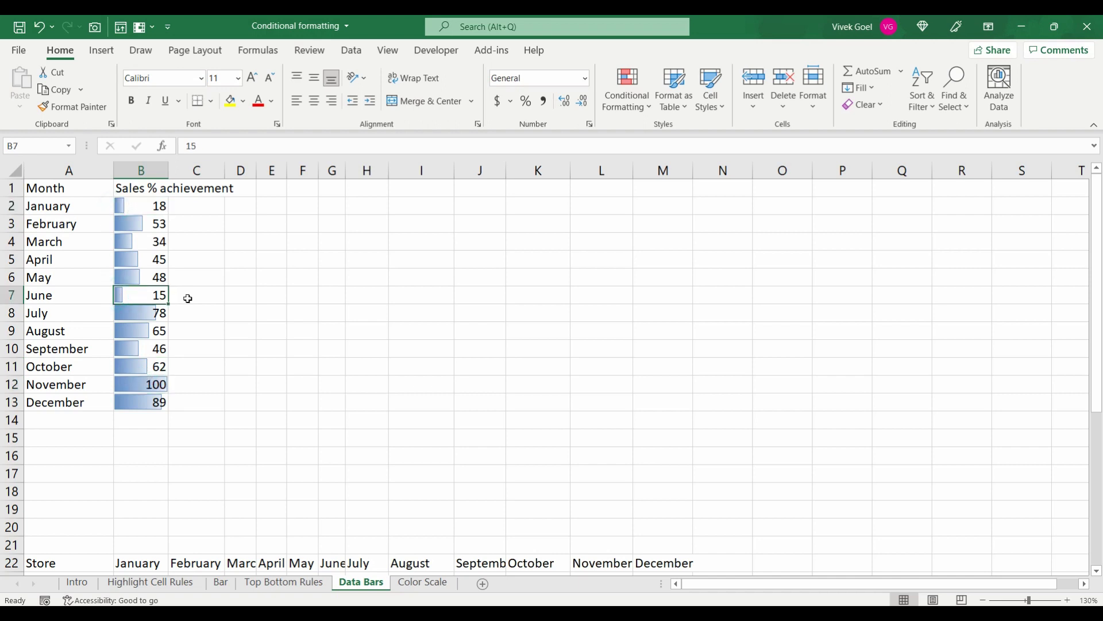
Undo the data bars and check the May, November and December values
{"action": "key", "text": "ctrl+z"}
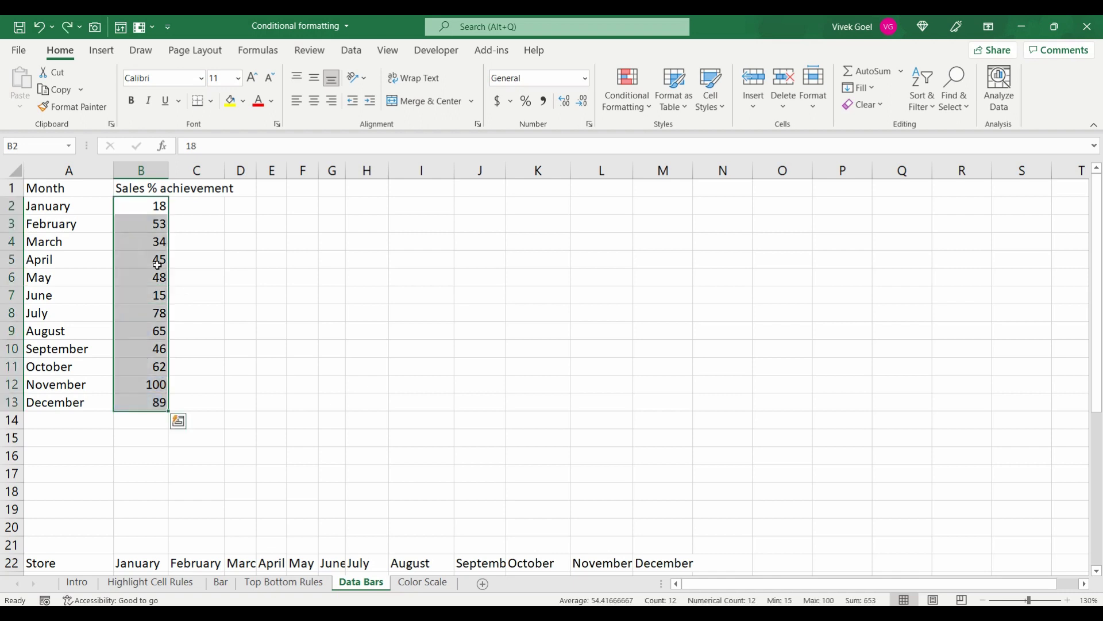
{"action": "left_click", "coordinate": [144, 199]}
{"action": "key", "text": "ctrl+shift+Down"}
{"action": "left_click", "coordinate": [157, 278]}
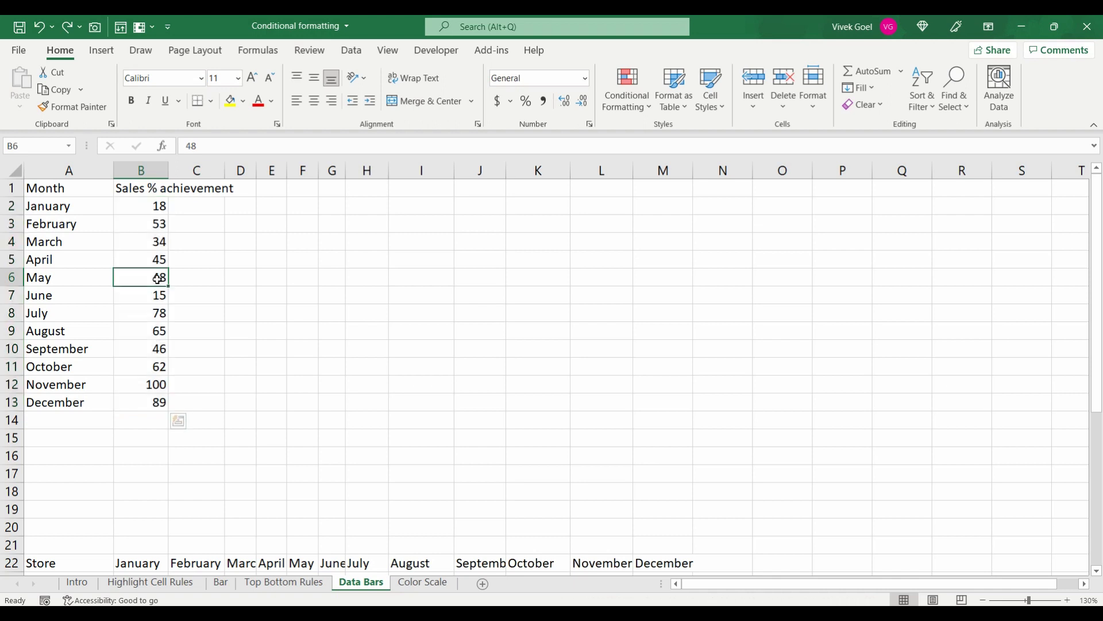
{"action": "key", "text": "Down"}
{"action": "key", "text": "Down"}
{"action": "key", "text": "Down"}
{"action": "key", "text": "Down"}
{"action": "key", "text": "Down"}
{"action": "key", "text": "Down"}
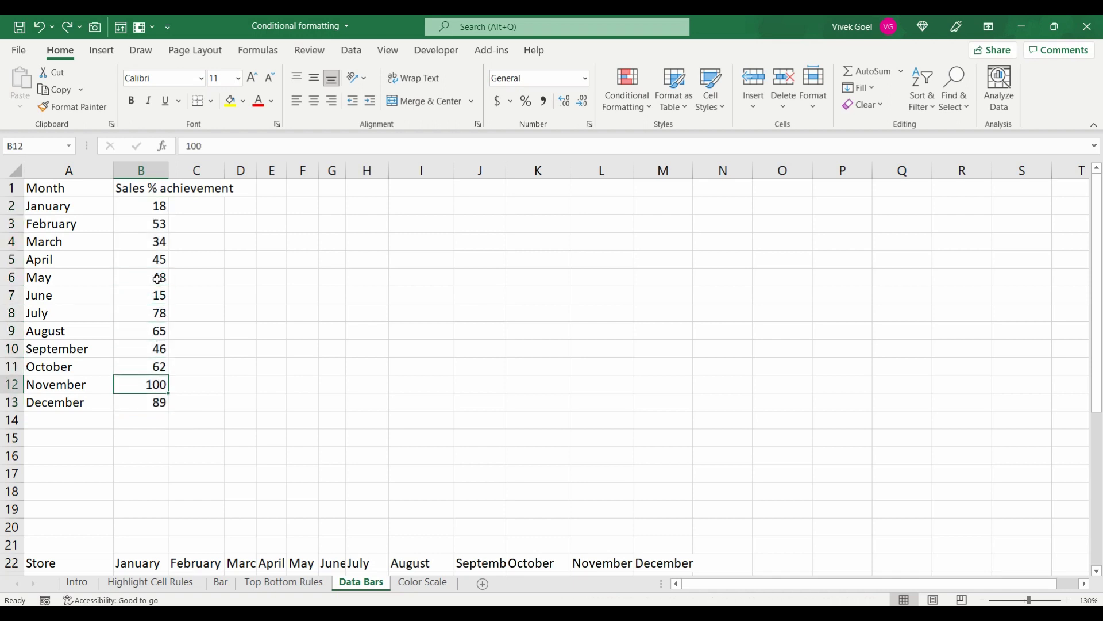
{"action": "left_click", "coordinate": [147, 399], "text": "shift"}
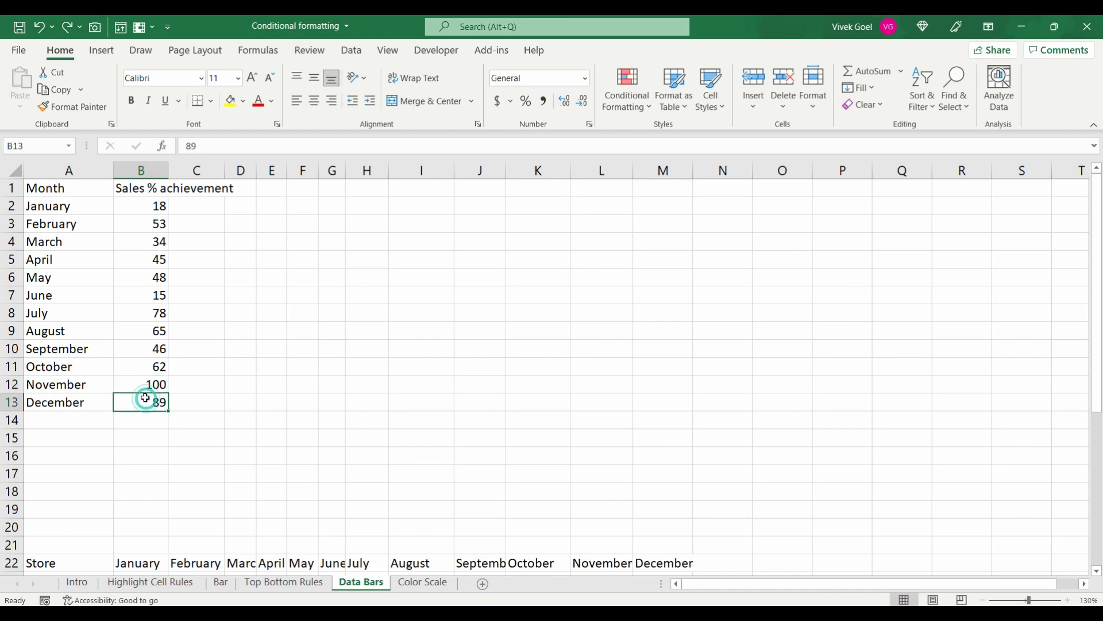
{"action": "left_click", "coordinate": [151, 401]}
{"action": "left_click", "coordinate": [150, 384]}
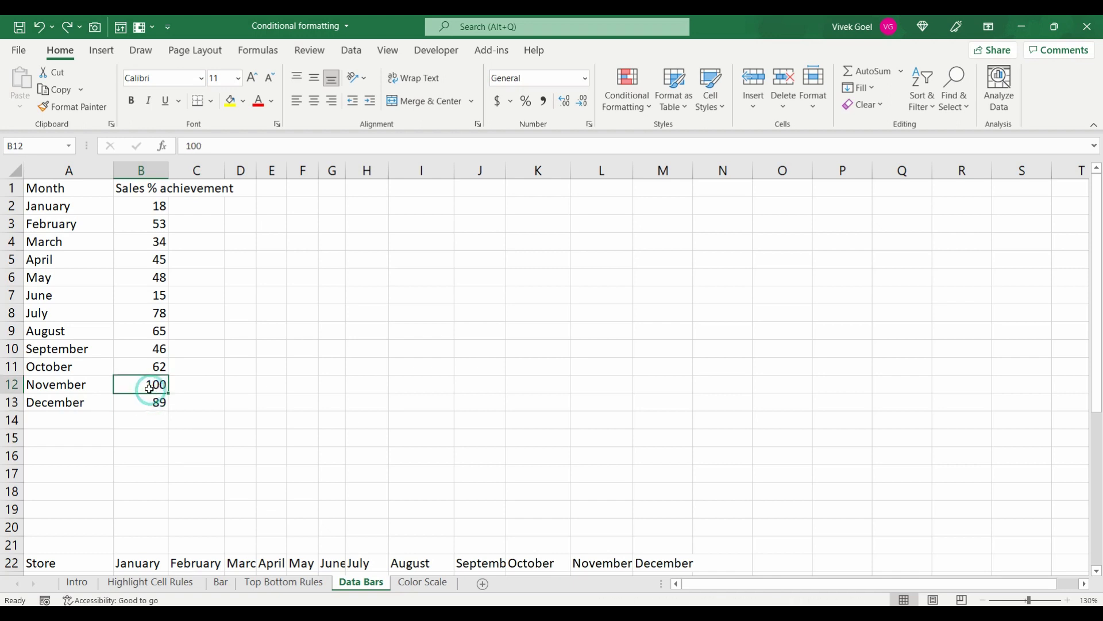
{"action": "left_click", "coordinate": [151, 206]}
Reapply the Blue Data Bar gradient fill to B2:B13
{"action": "key", "text": "ctrl+shift+Down"}
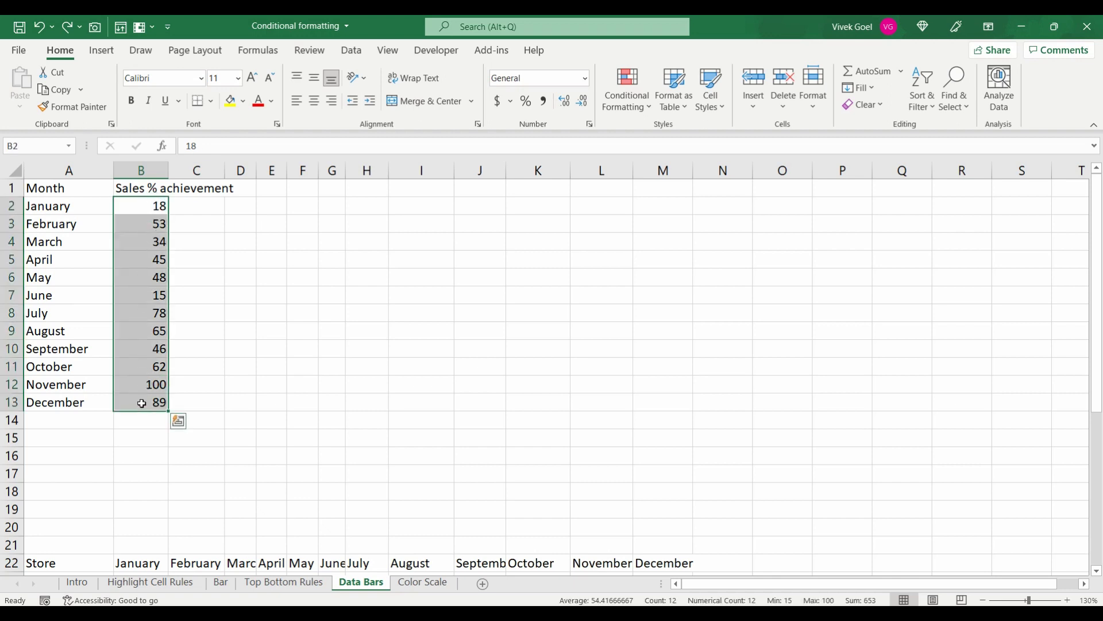
{"action": "left_click", "coordinate": [633, 109]}
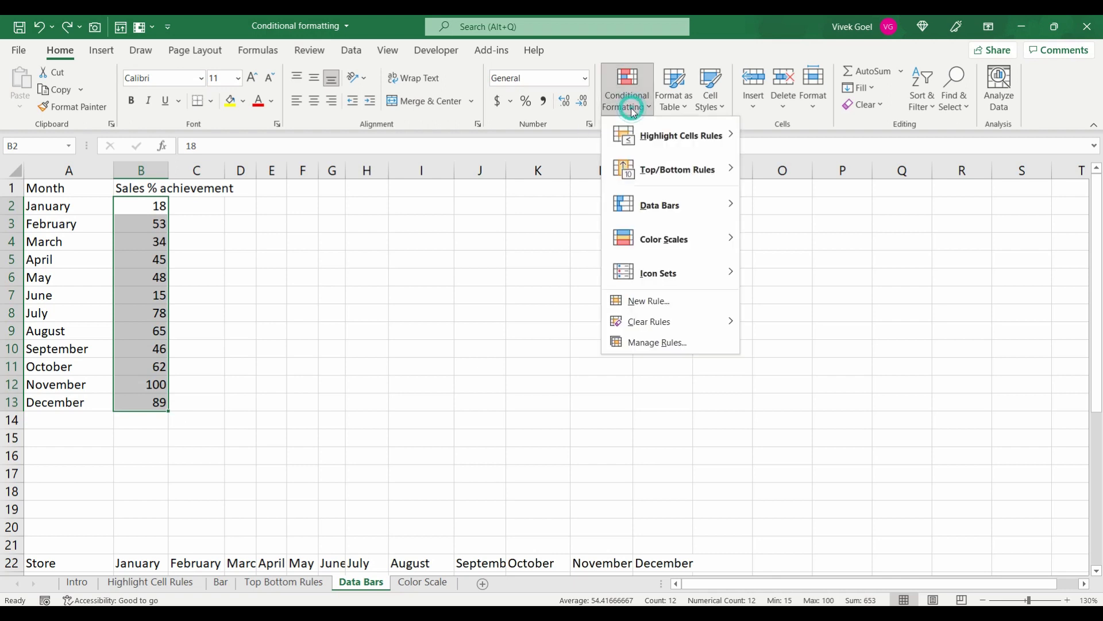
{"action": "mouse_move", "coordinate": [658, 192]}
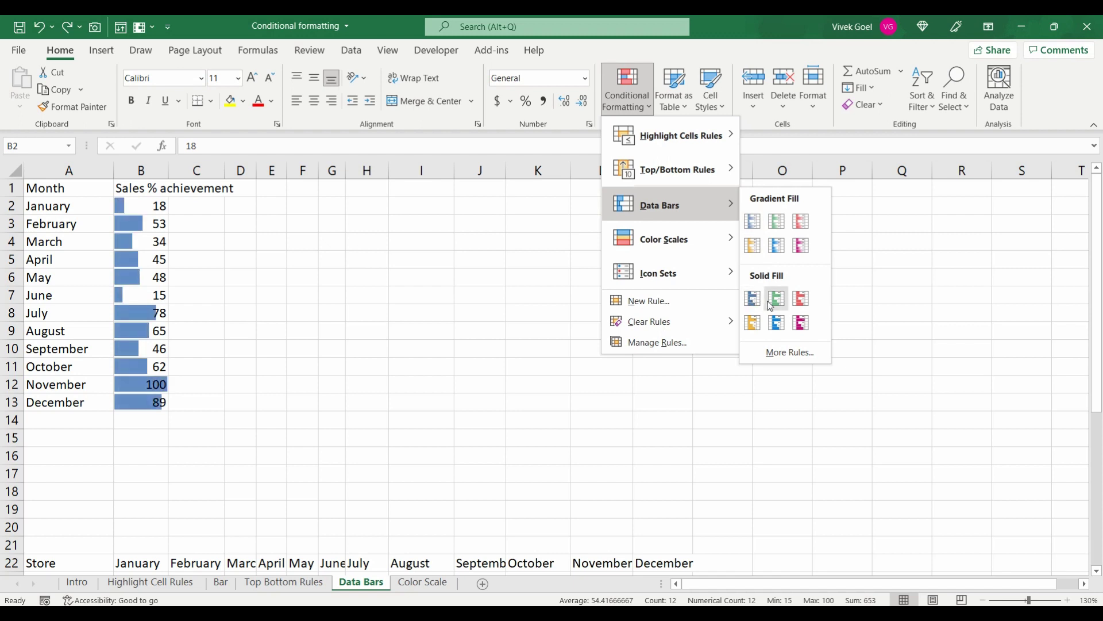
{"action": "left_click", "coordinate": [754, 224]}
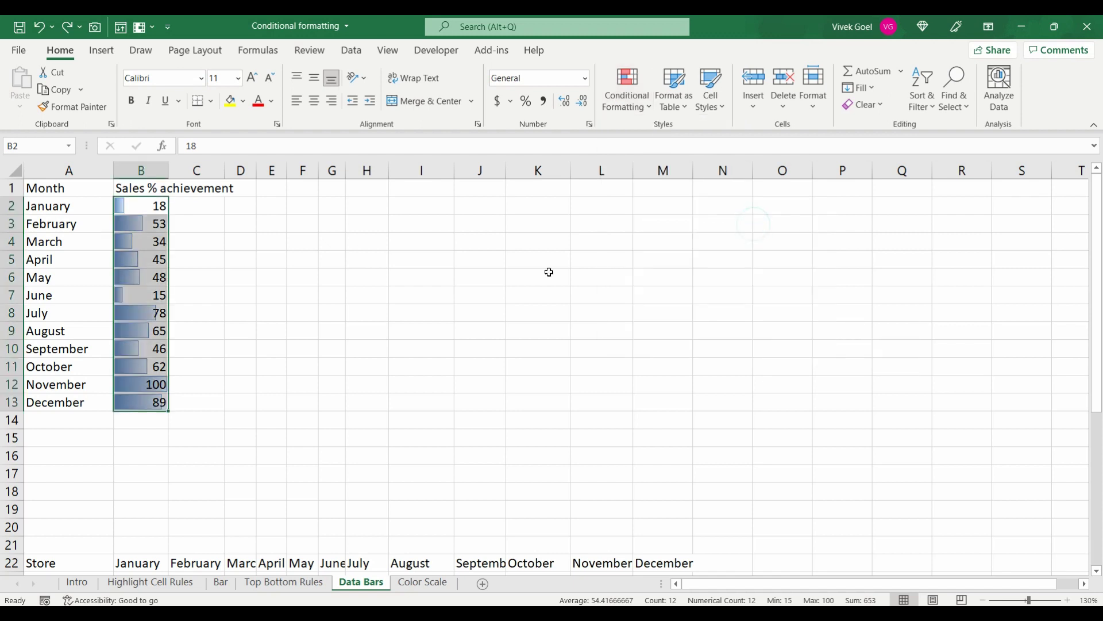
AutoFit column B to the Sales % achievement heading width
{"action": "double_click", "coordinate": [166, 170]}
{"action": "left_click", "coordinate": [180, 213]}
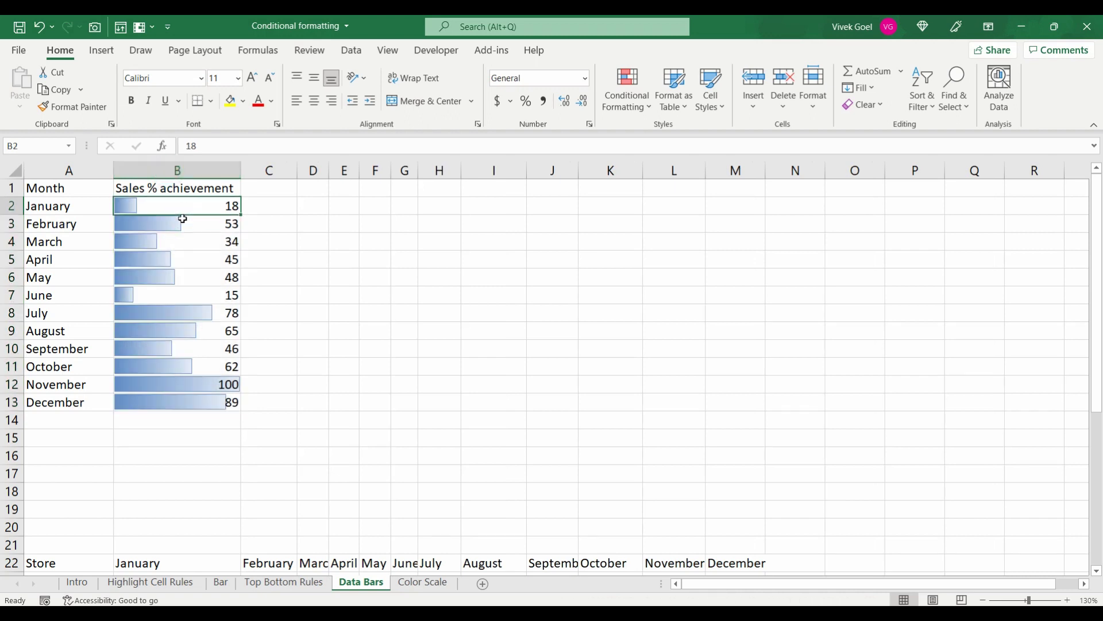
{"action": "left_click", "coordinate": [181, 385]}
Compare bar lengths for November, December, January, June and July, ending on June's B7
{"action": "key", "text": "Down"}
{"action": "left_click", "coordinate": [183, 385]}
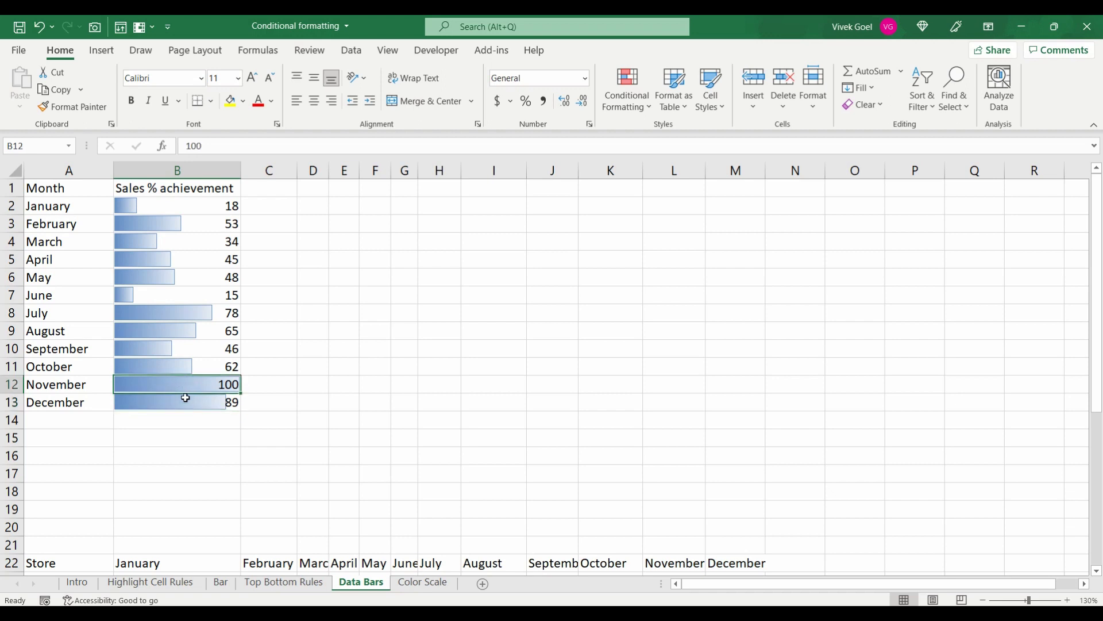
{"action": "left_click", "coordinate": [186, 398]}
{"action": "left_click", "coordinate": [184, 386]}
{"action": "left_click", "coordinate": [123, 205]}
{"action": "left_click", "coordinate": [131, 293]}
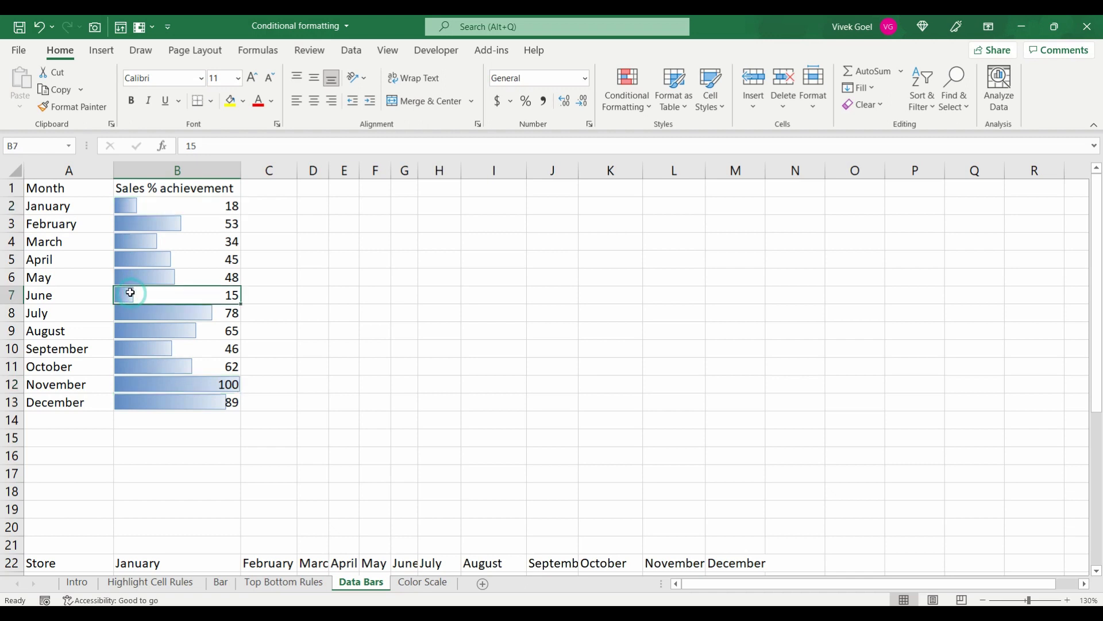
{"action": "left_click", "coordinate": [143, 202]}
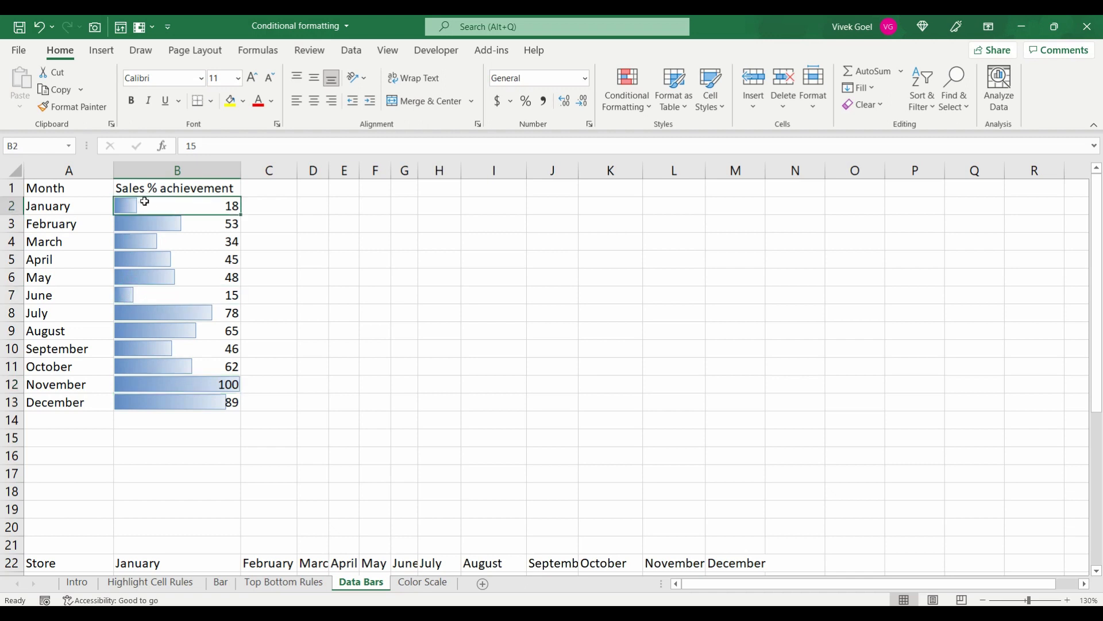
{"action": "left_click", "coordinate": [167, 305]}
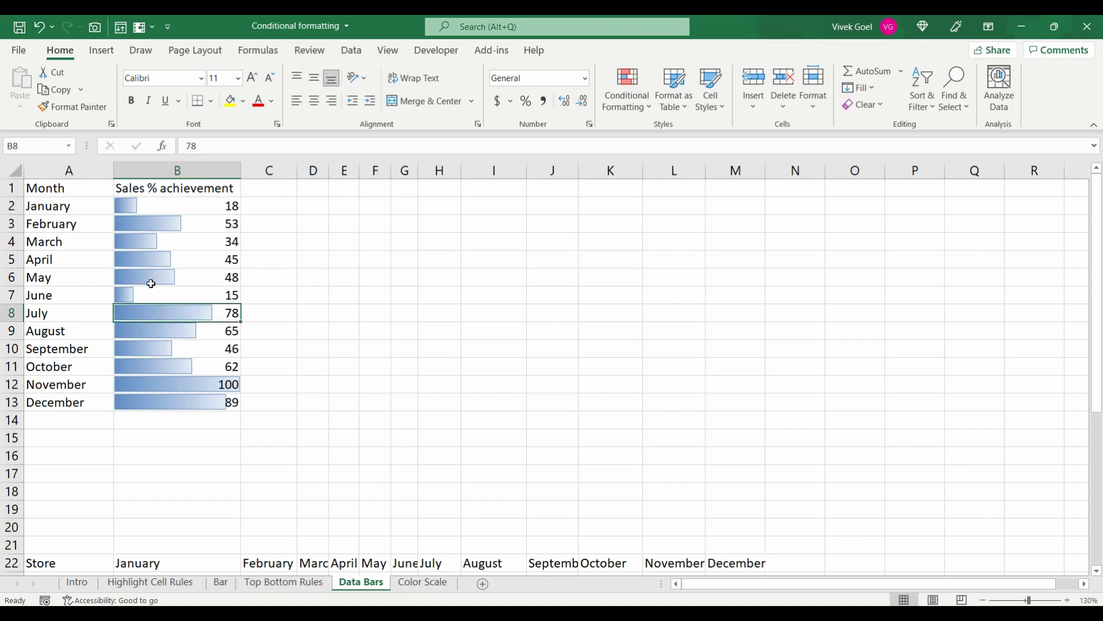
{"action": "left_click", "coordinate": [134, 289]}
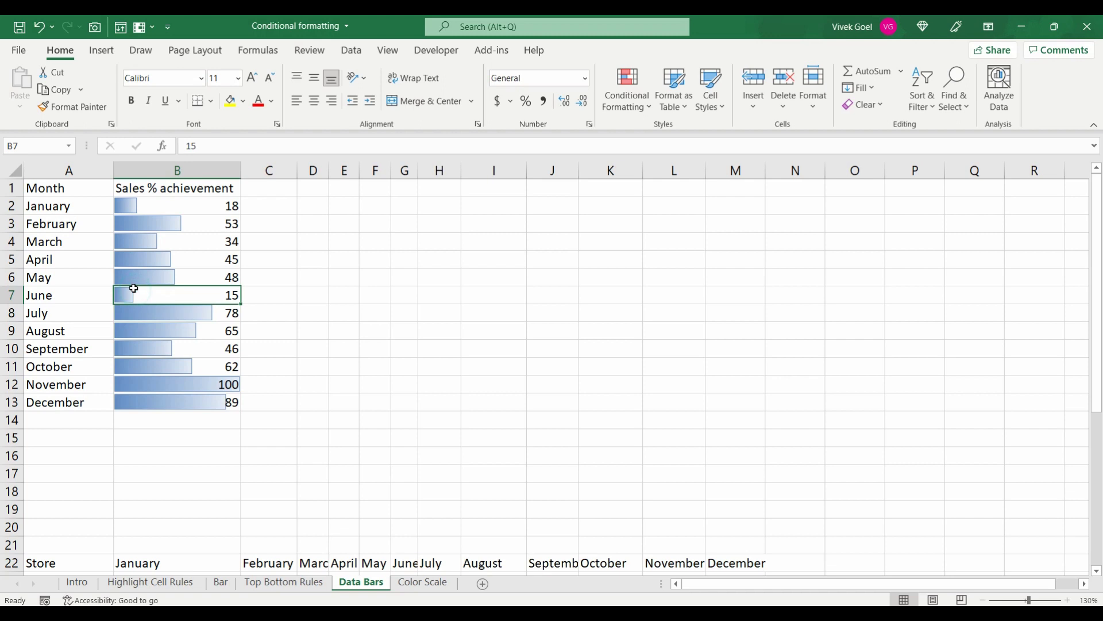
Edit June's value in B7 to 87, then correct it to 47
{"action": "double_click", "coordinate": [206, 141]}
{"action": "type", "text": "87"}
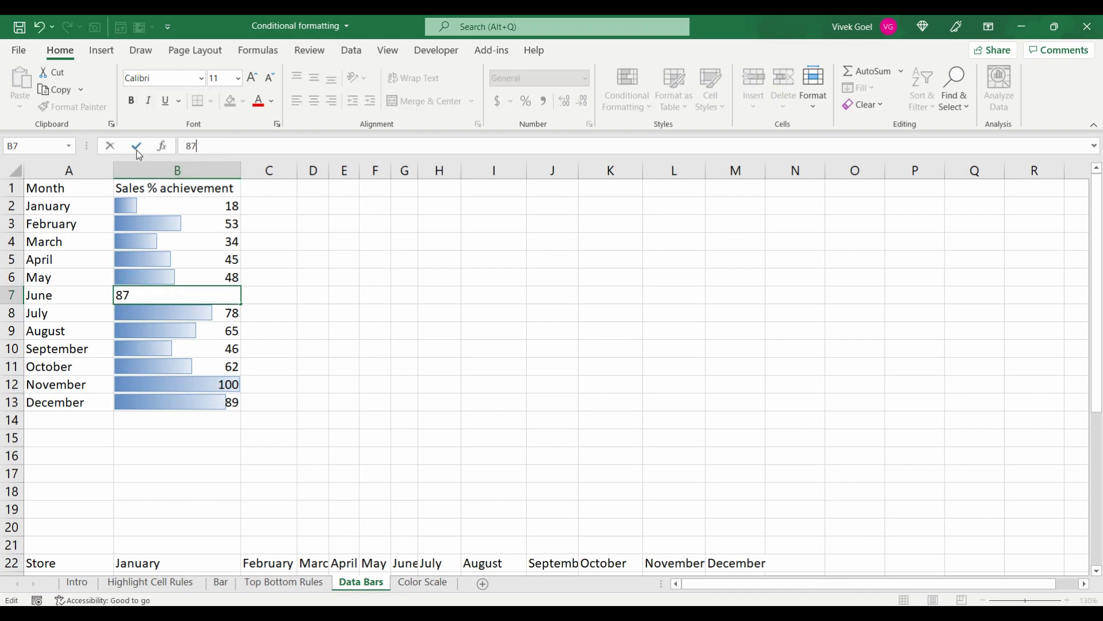
{"action": "left_click", "coordinate": [137, 147]}
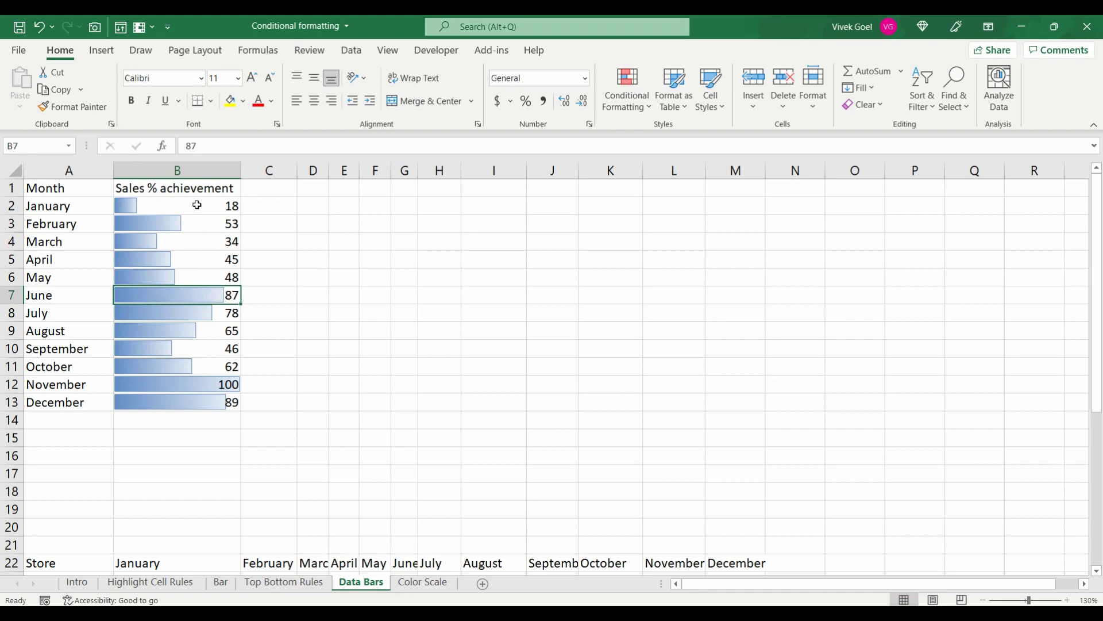
{"action": "left_click", "coordinate": [189, 146]}
{"action": "key", "text": "BackSpace"}
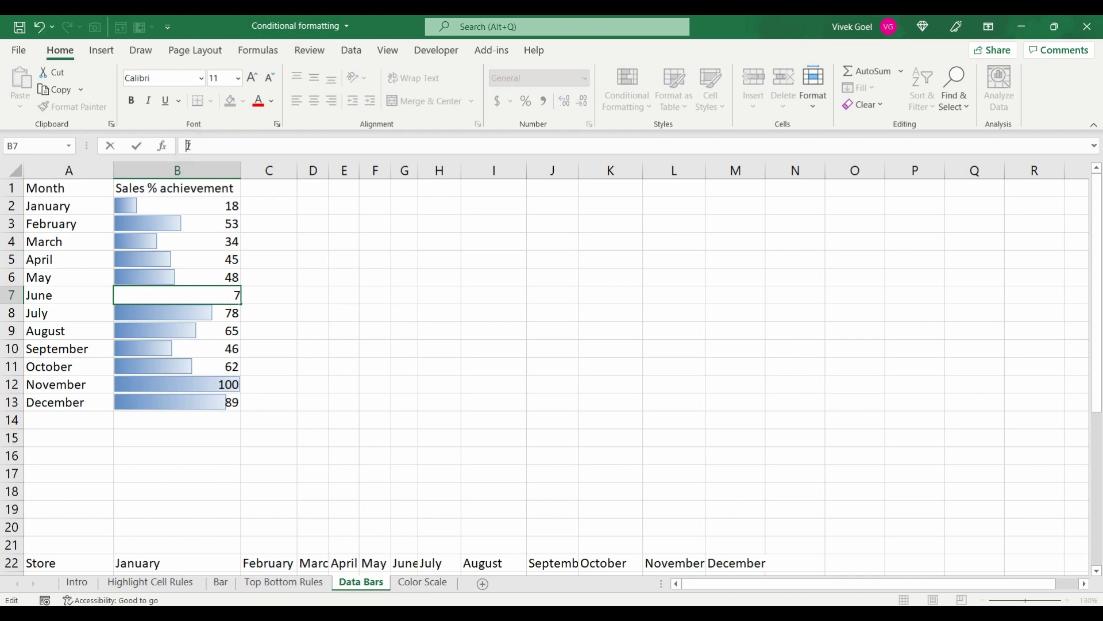
{"action": "type", "text": "4"}
{"action": "key", "text": "Return"}
{"action": "key", "text": "Up"}
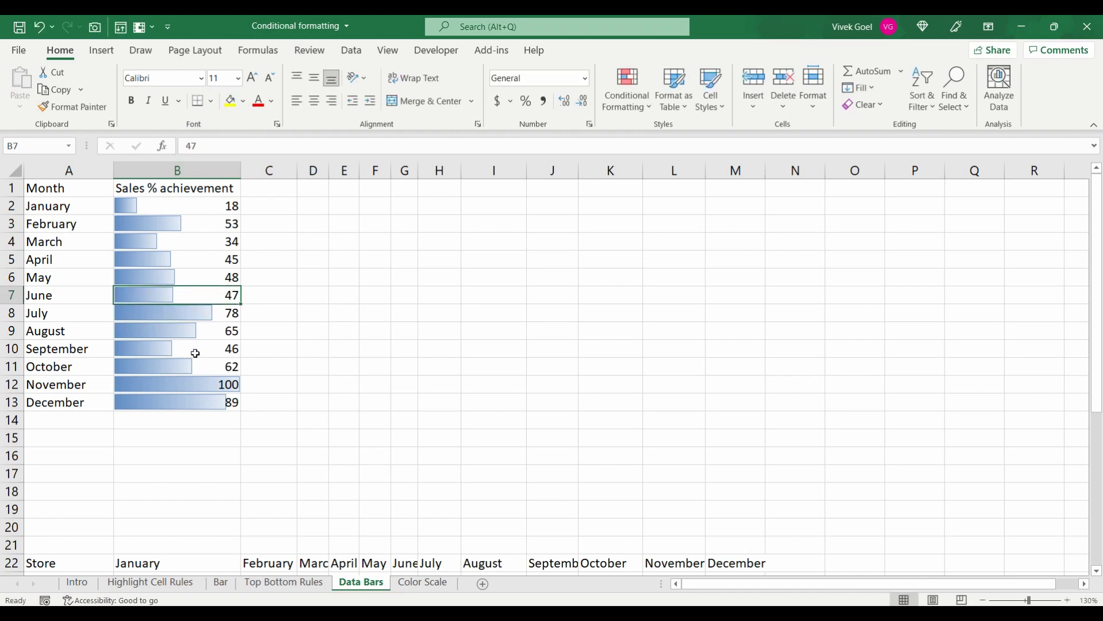
{"action": "left_click", "coordinate": [201, 200]}
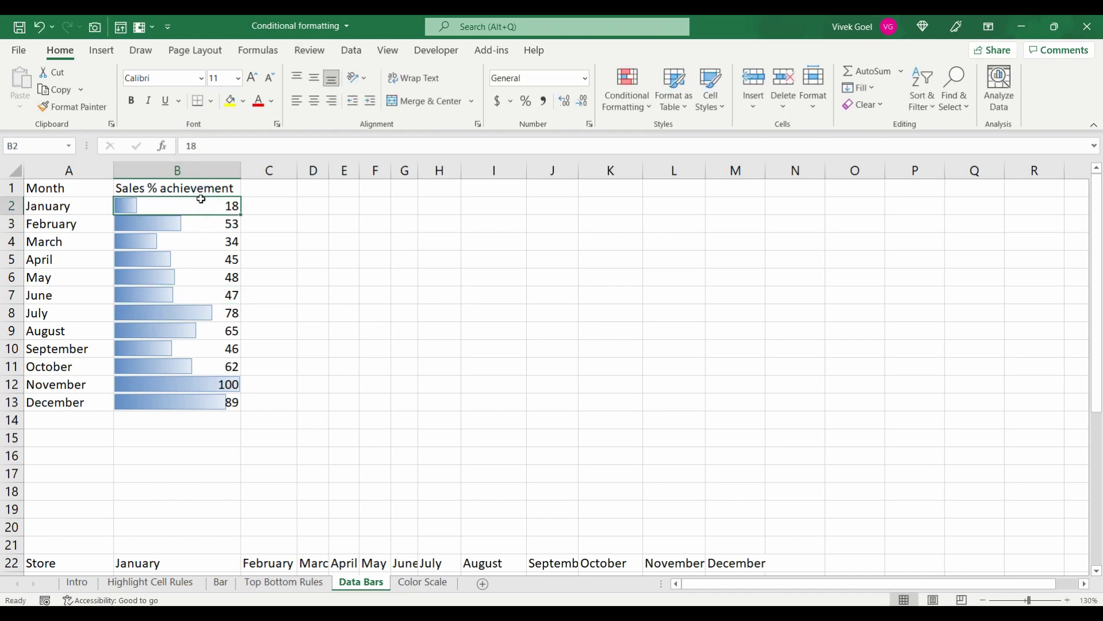
Clear the gradient data bar rules from the selected cells B2:B13
{"action": "key", "text": "ctrl+shift+Down"}
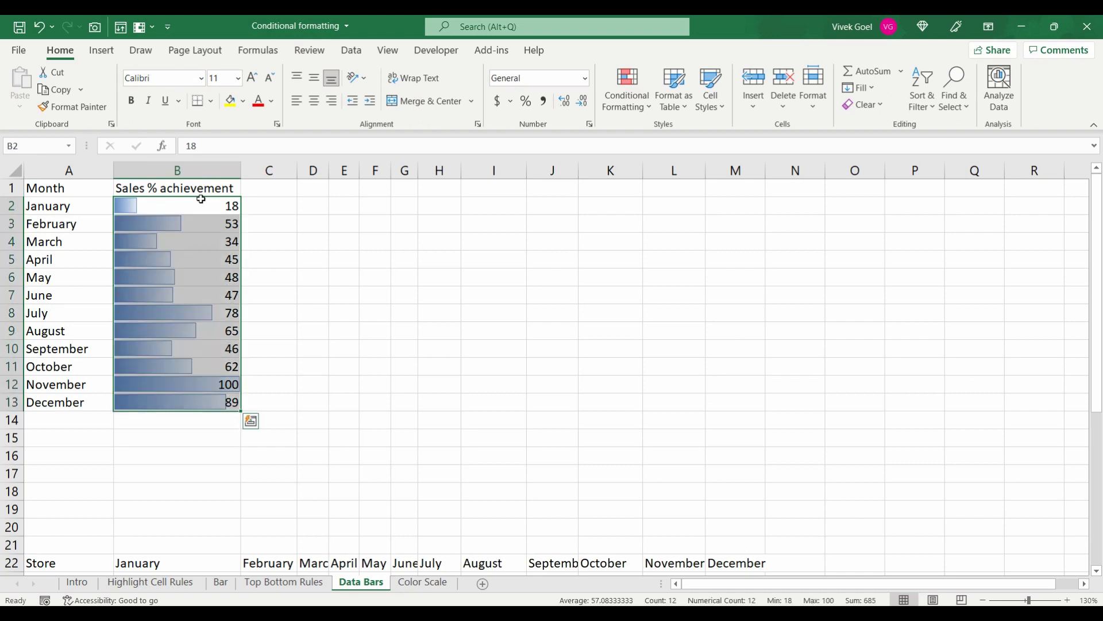
{"action": "left_click", "coordinate": [633, 109]}
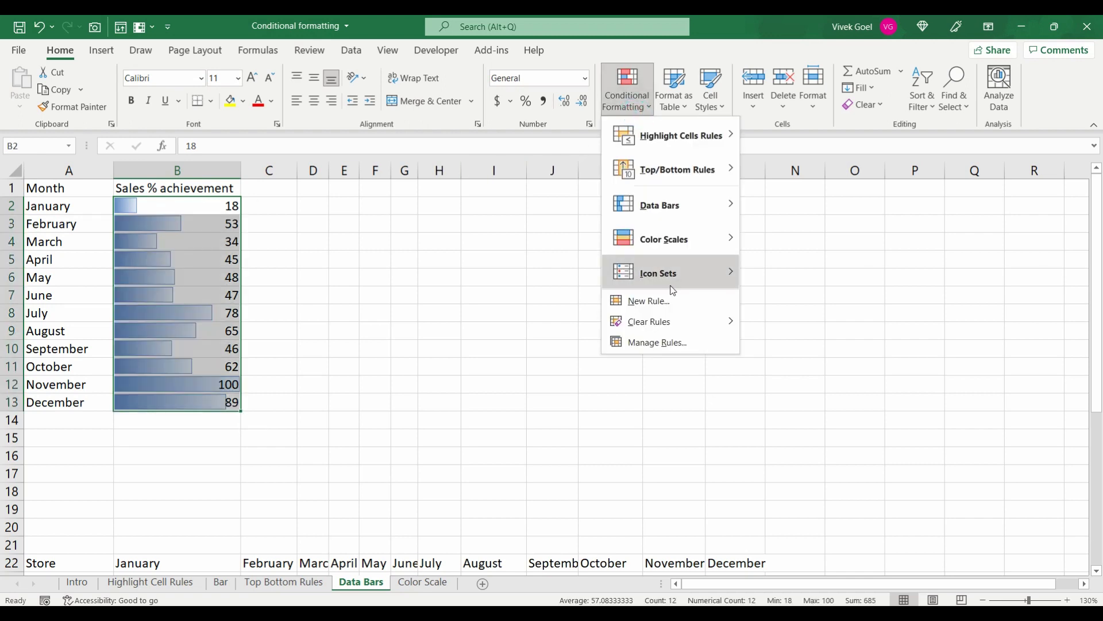
{"action": "mouse_move", "coordinate": [690, 321]}
{"action": "left_click", "coordinate": [766, 319]}
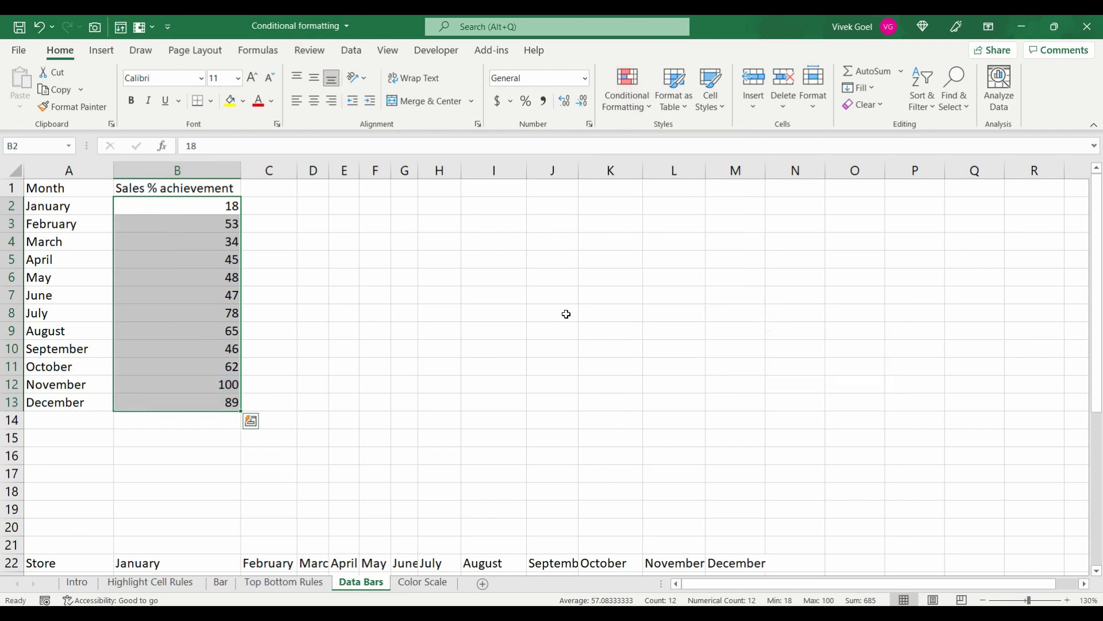
{"action": "key", "text": "ctrl+c"}
{"action": "key", "text": "Escape"}
Add a custom data bar rule with Show Bar Only ticked
{"action": "left_click", "coordinate": [632, 104]}
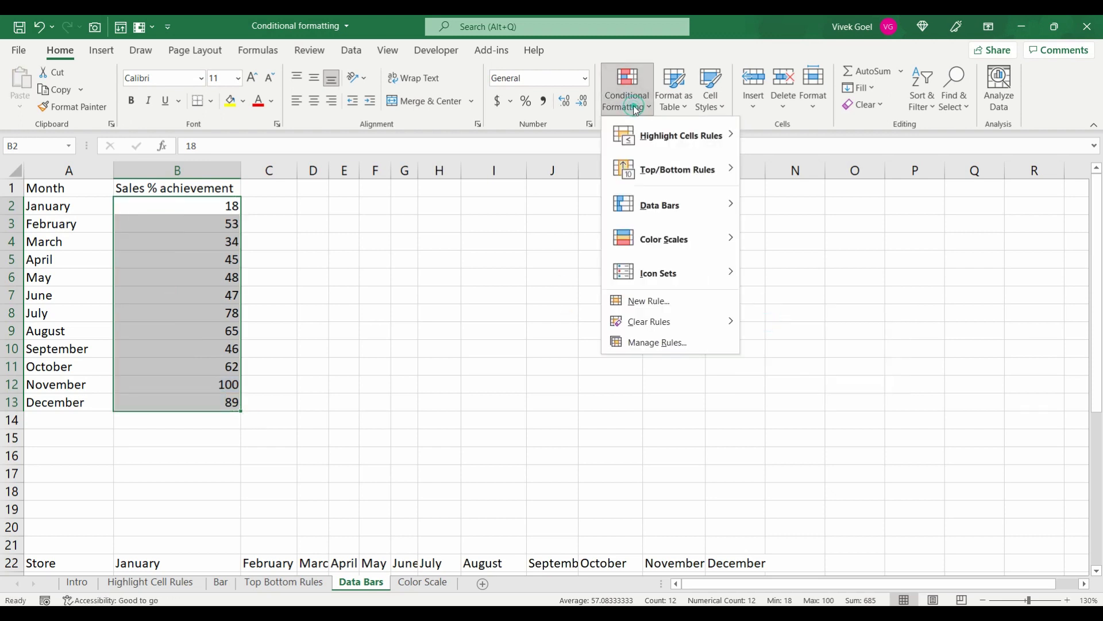
{"action": "mouse_move", "coordinate": [677, 217]}
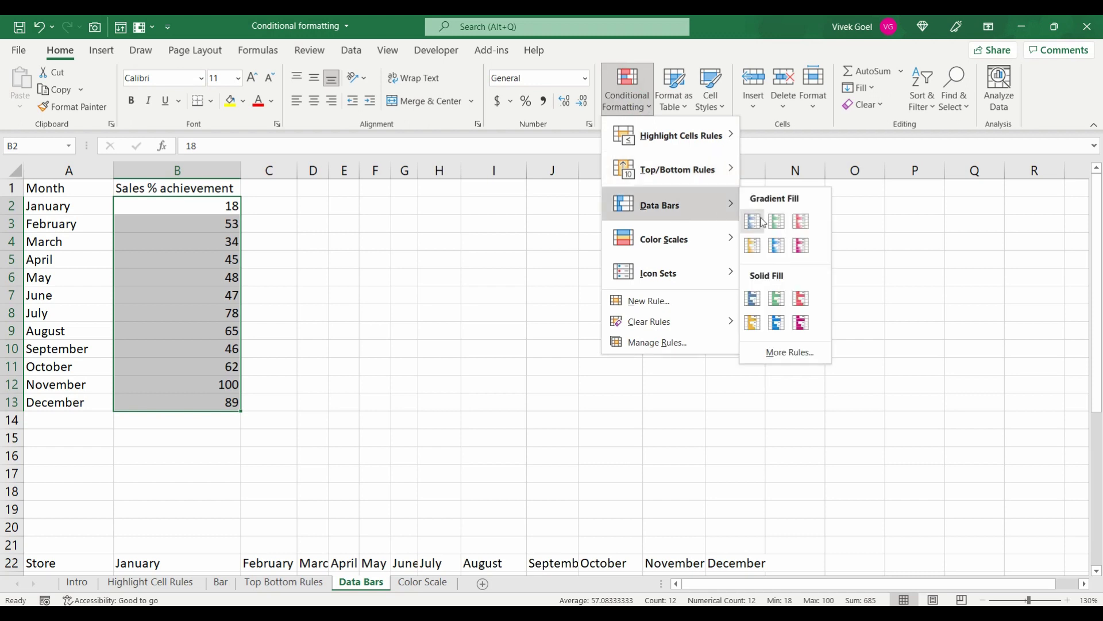
{"action": "left_click", "coordinate": [792, 352]}
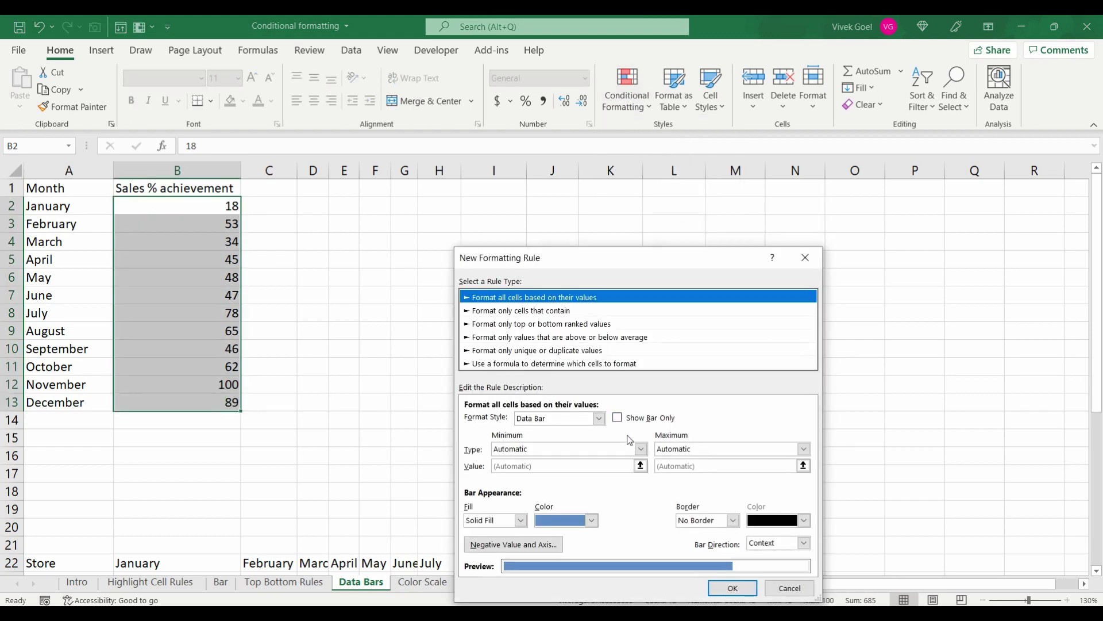
{"action": "left_click", "coordinate": [618, 417]}
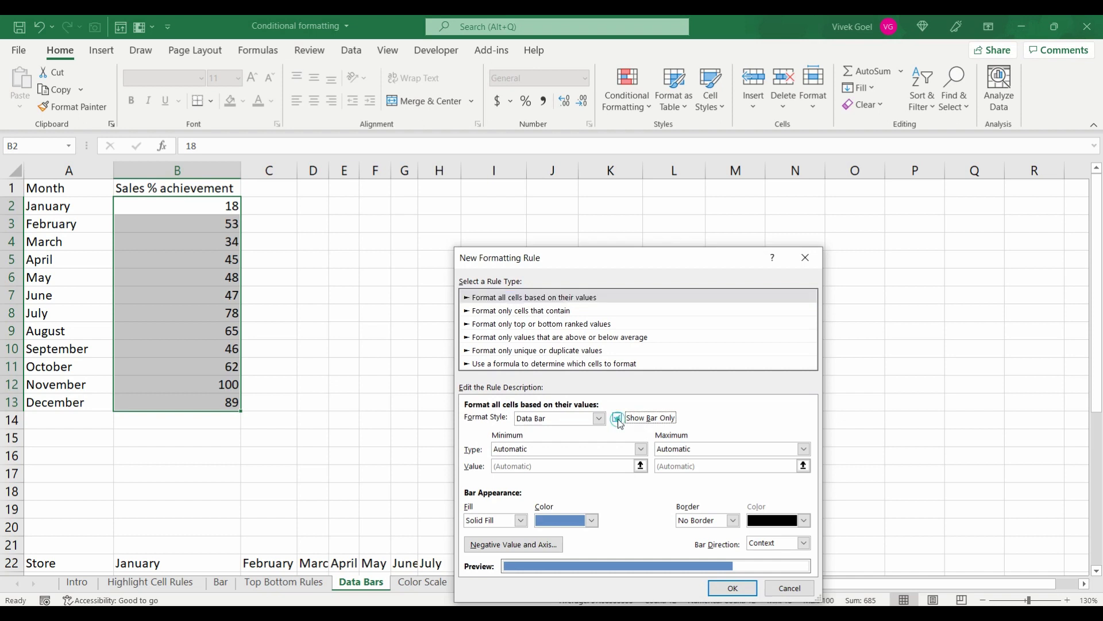
{"action": "left_click", "coordinate": [739, 588]}
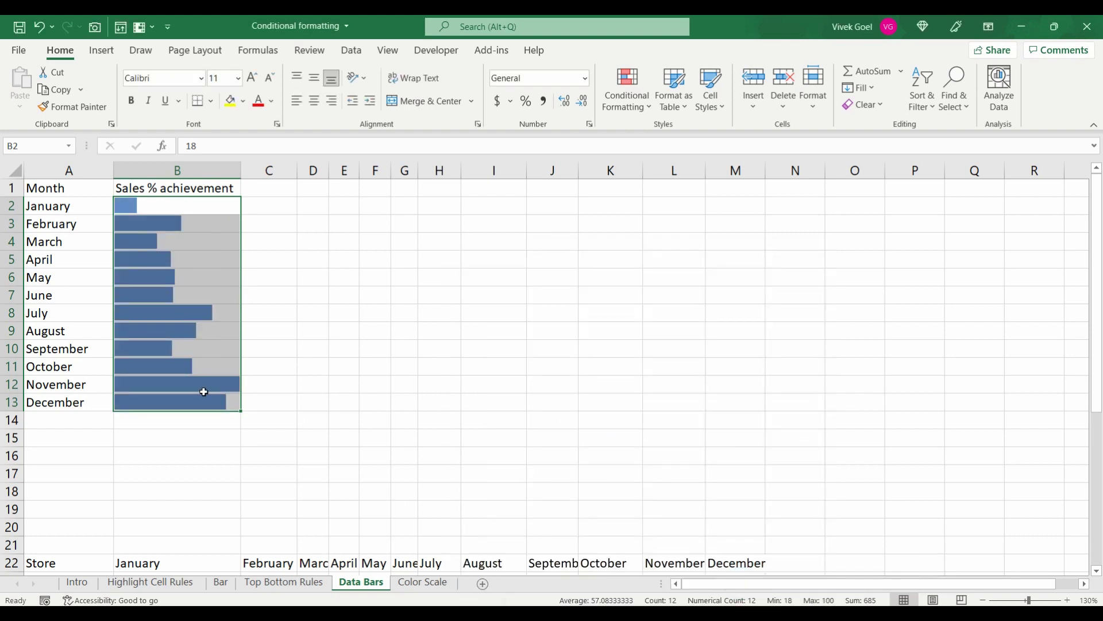
Edit the data bar rule to use Number types: minimum 0, maximum 100
{"action": "left_click", "coordinate": [628, 115]}
{"action": "left_click", "coordinate": [661, 351]}
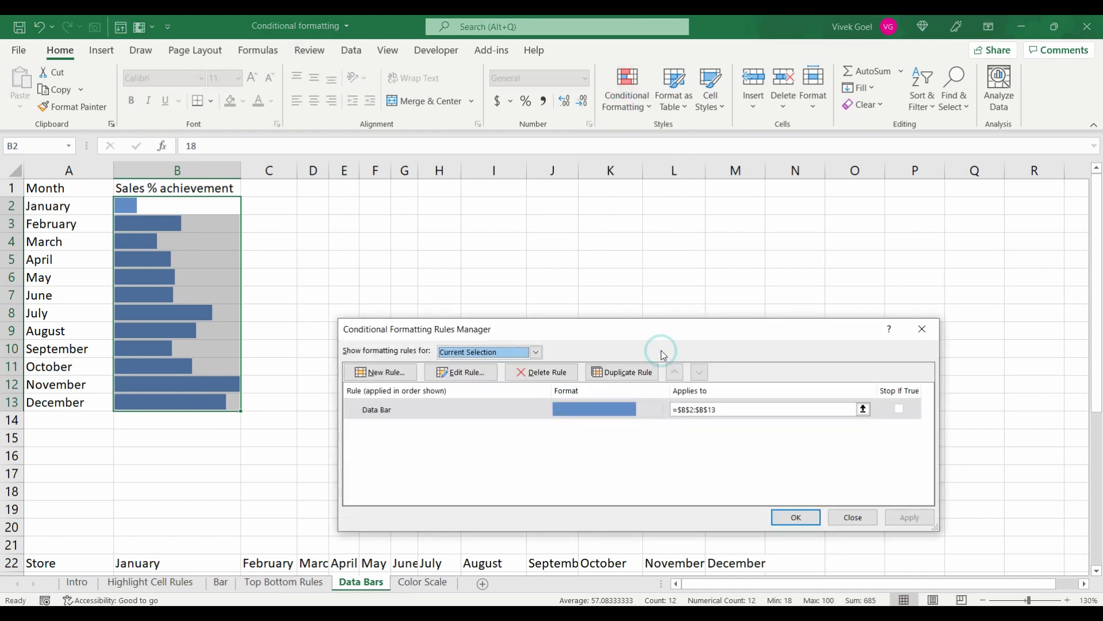
{"action": "left_click", "coordinate": [475, 371]}
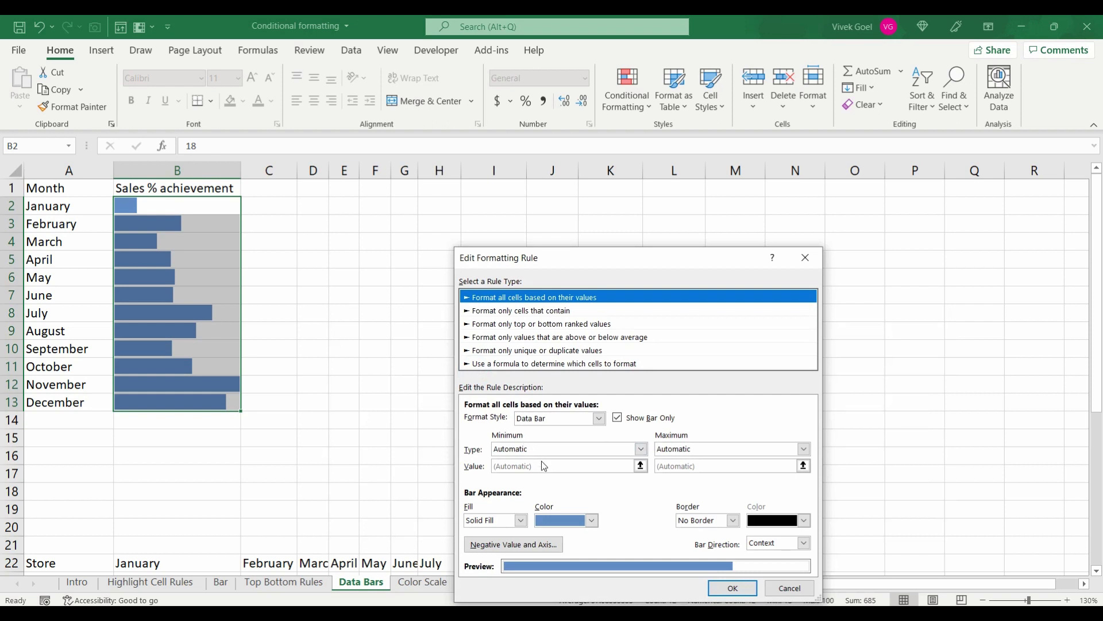
{"action": "left_click", "coordinate": [544, 466]}
{"action": "left_click", "coordinate": [540, 451]}
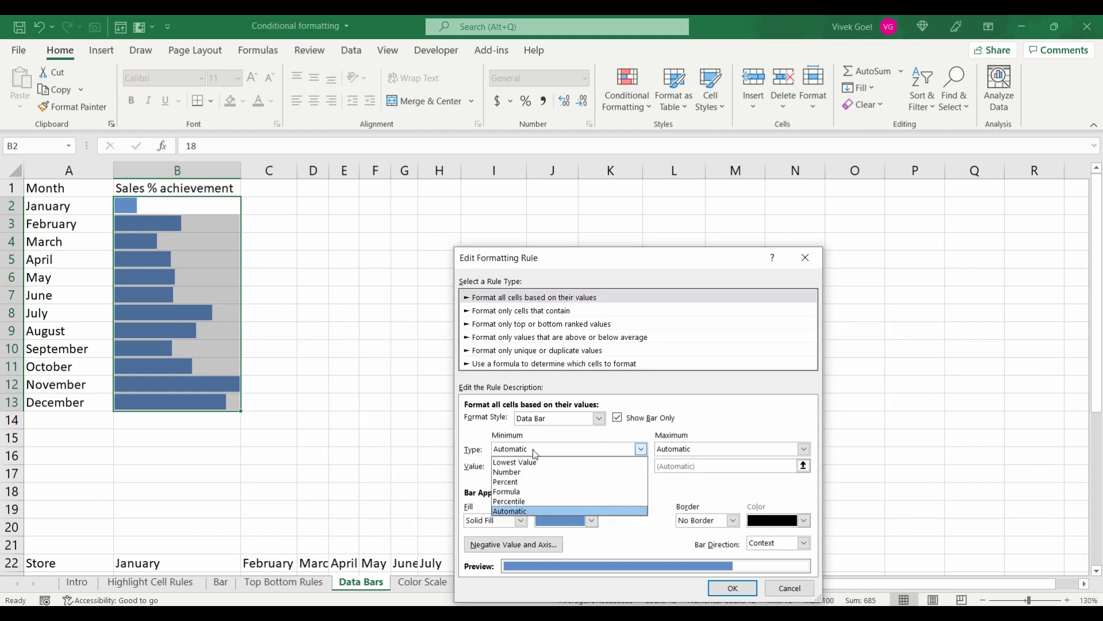
{"action": "left_click", "coordinate": [512, 470]}
{"action": "left_click", "coordinate": [669, 451]}
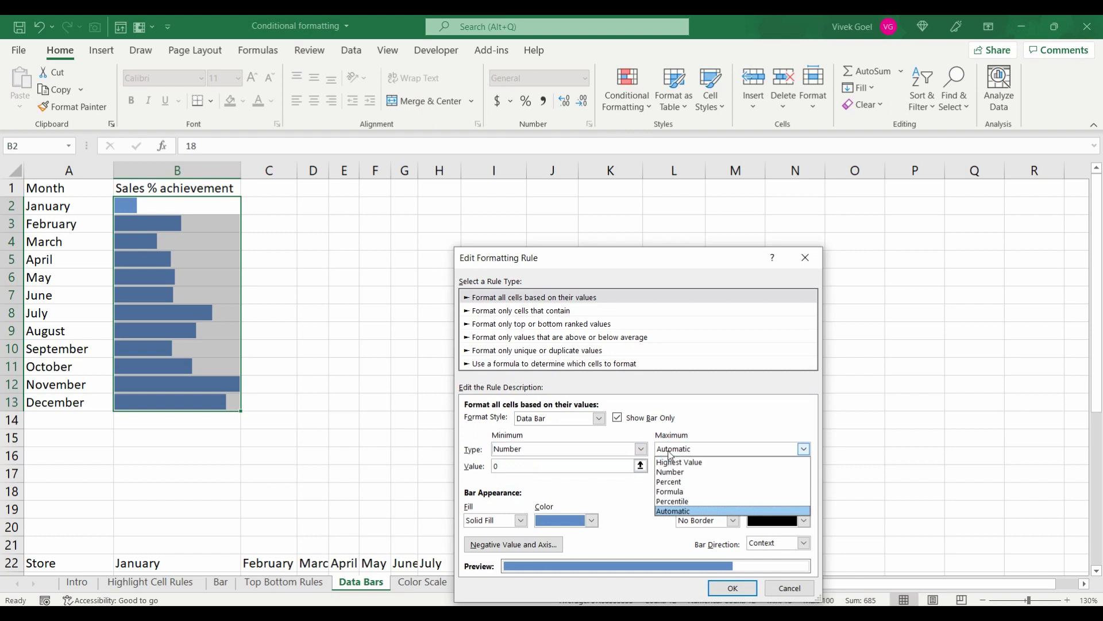
{"action": "left_click", "coordinate": [681, 470]}
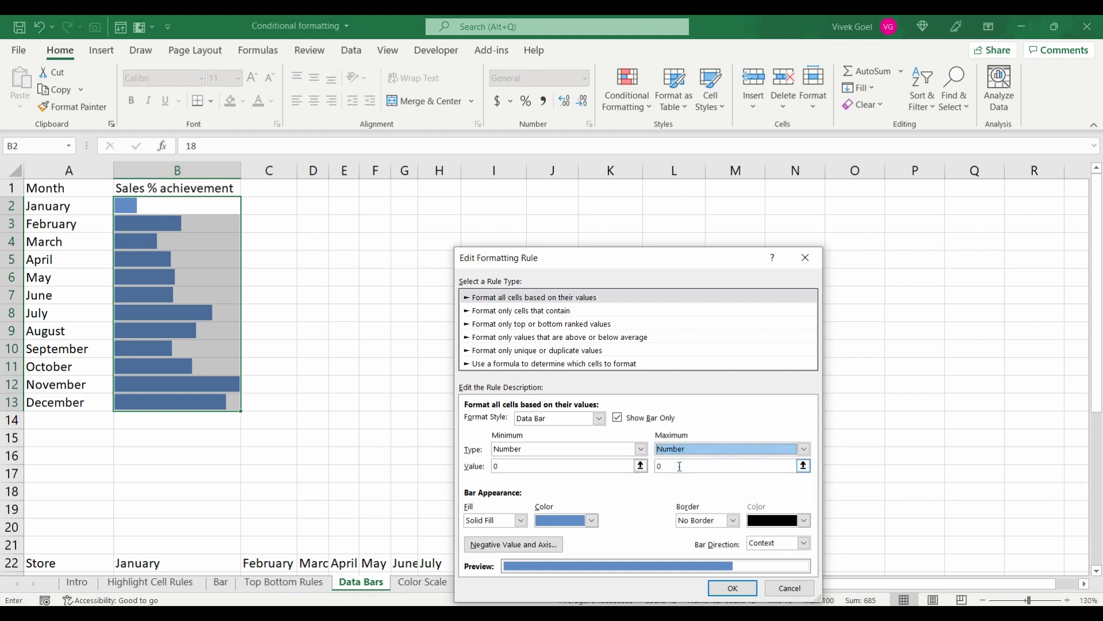
{"action": "left_click", "coordinate": [680, 466]}
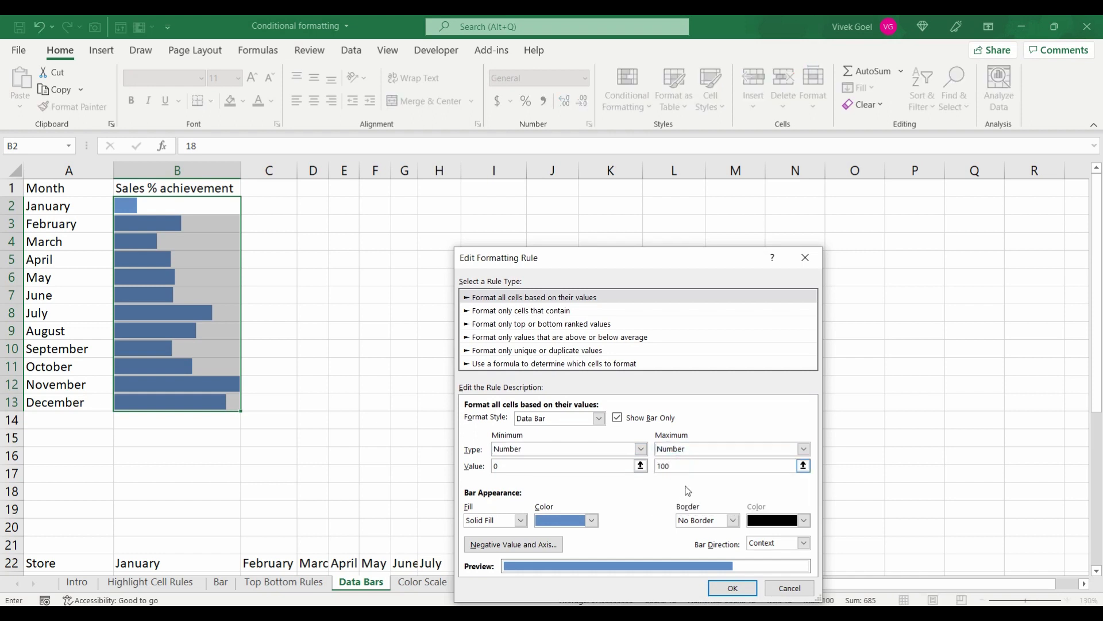
{"action": "left_click", "coordinate": [732, 587]}
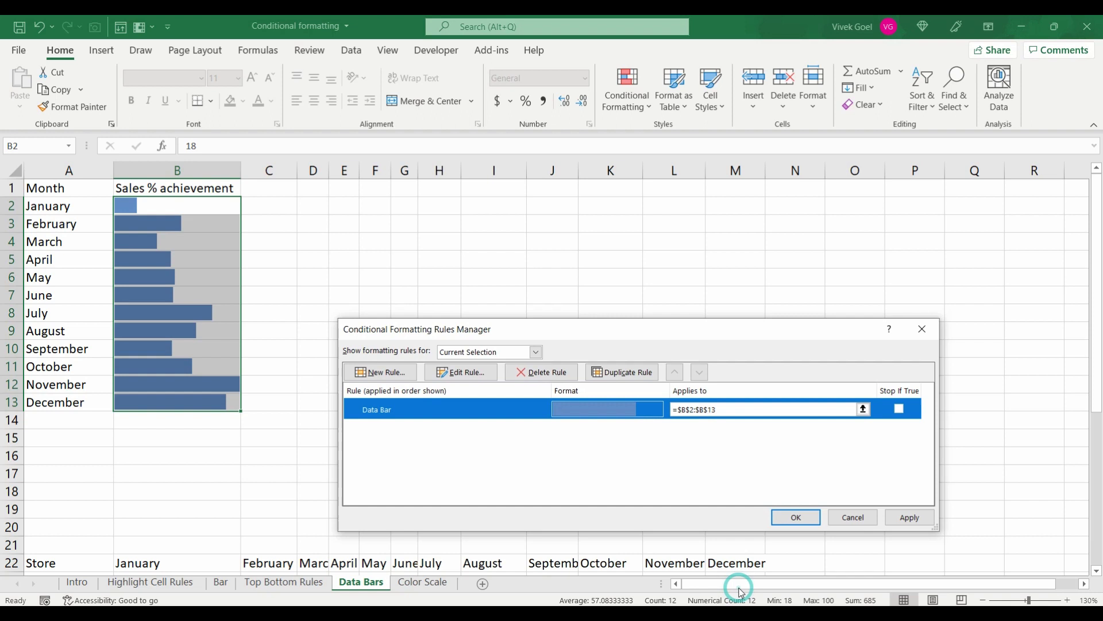
{"action": "left_click", "coordinate": [799, 518]}
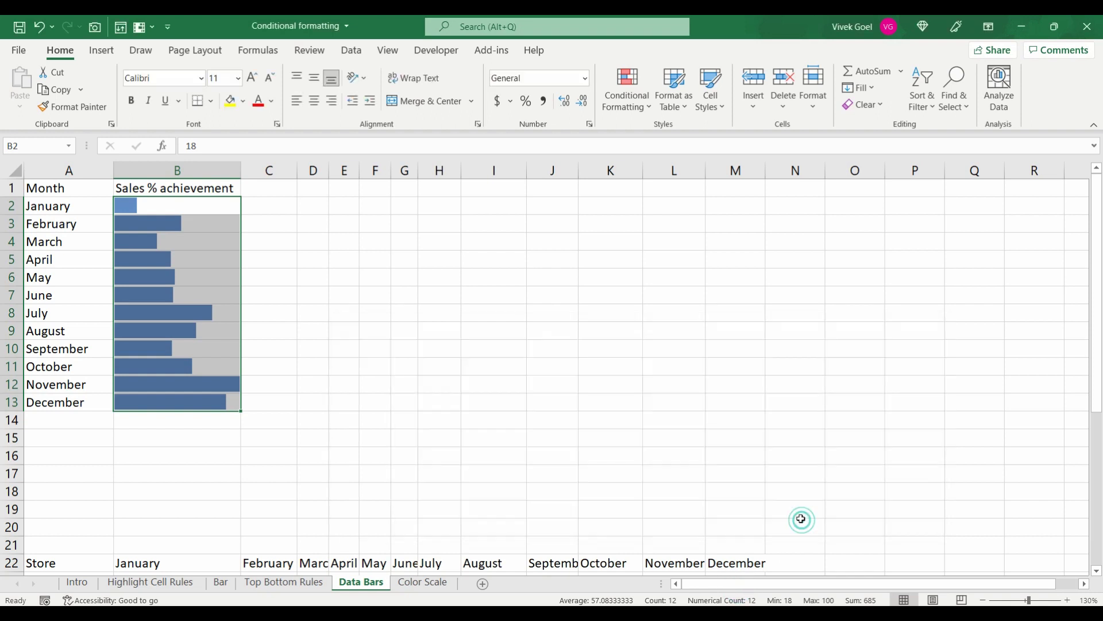
{"action": "left_click", "coordinate": [230, 384]}
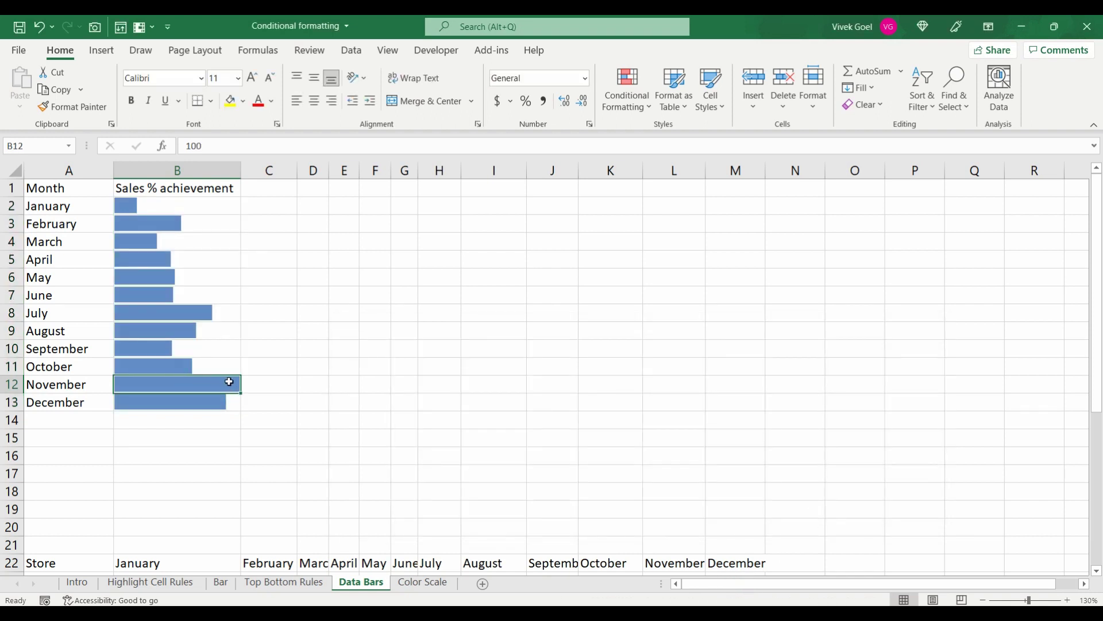
Undo the bar-only rule, left-align the numbers, and add Left-to-Right data bars
{"action": "key", "text": "ctrl+z"}
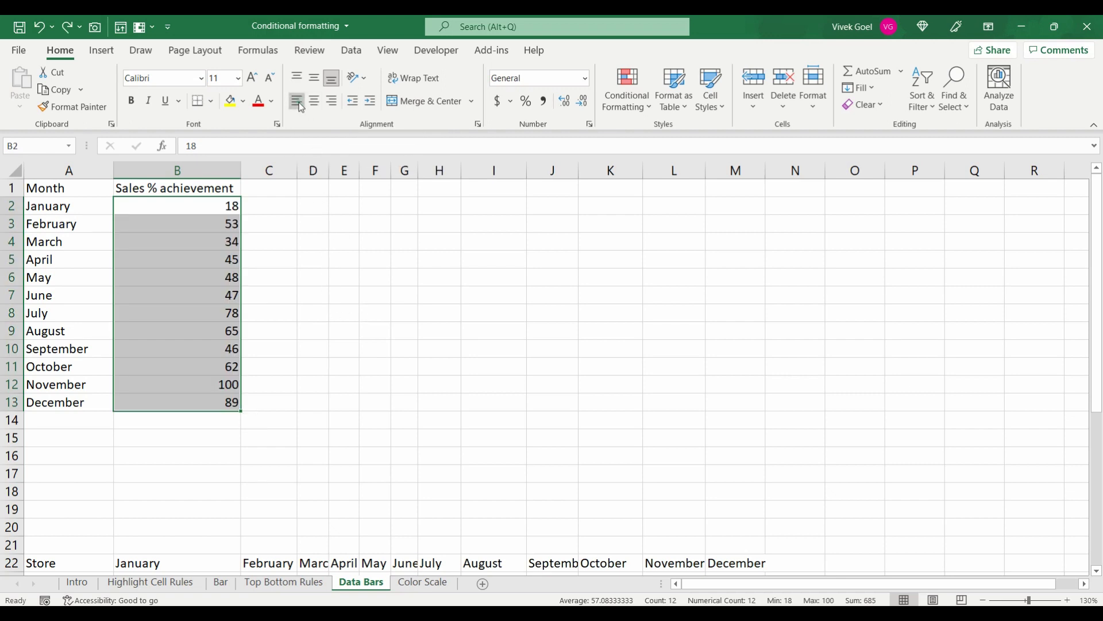
{"action": "left_click", "coordinate": [298, 103]}
{"action": "left_click", "coordinate": [621, 111]}
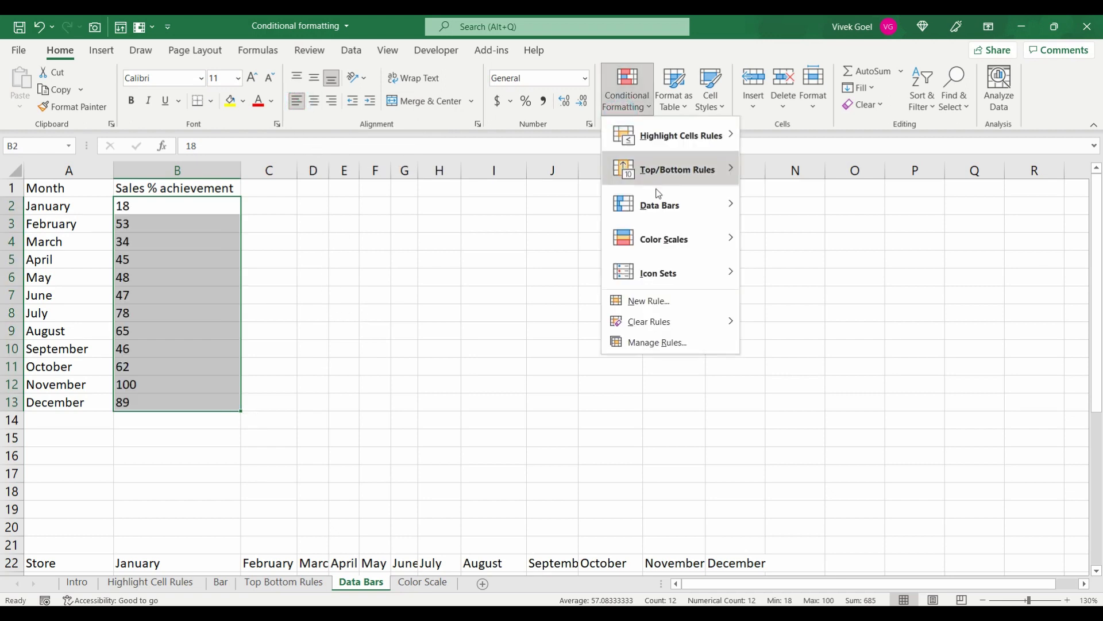
{"action": "mouse_move", "coordinate": [679, 197]}
{"action": "left_click", "coordinate": [798, 344]}
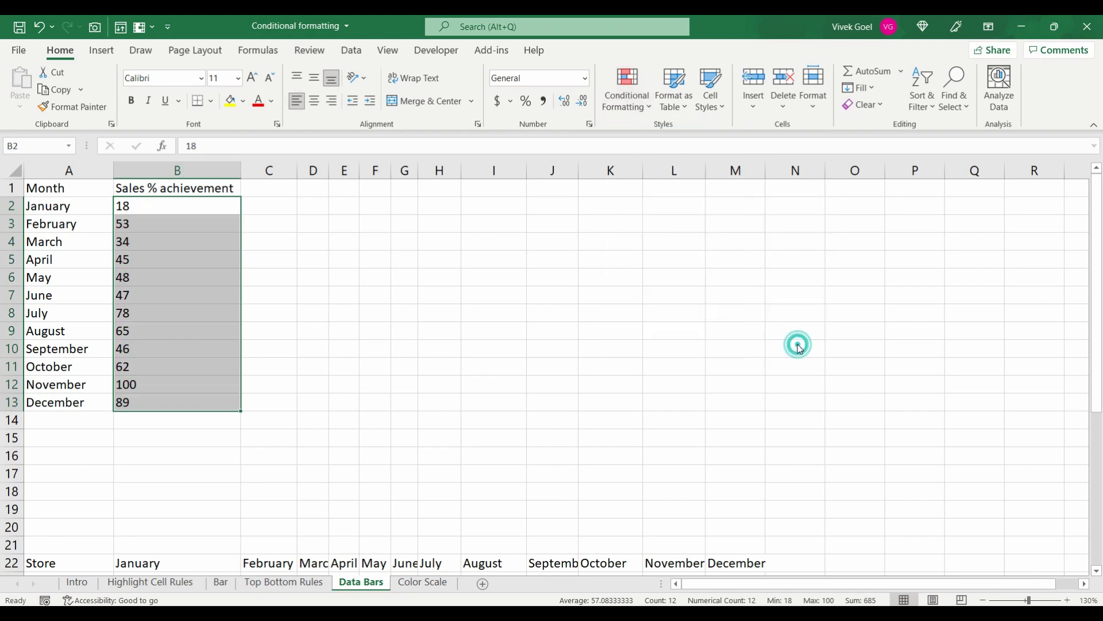
{"action": "left_click", "coordinate": [773, 543]}
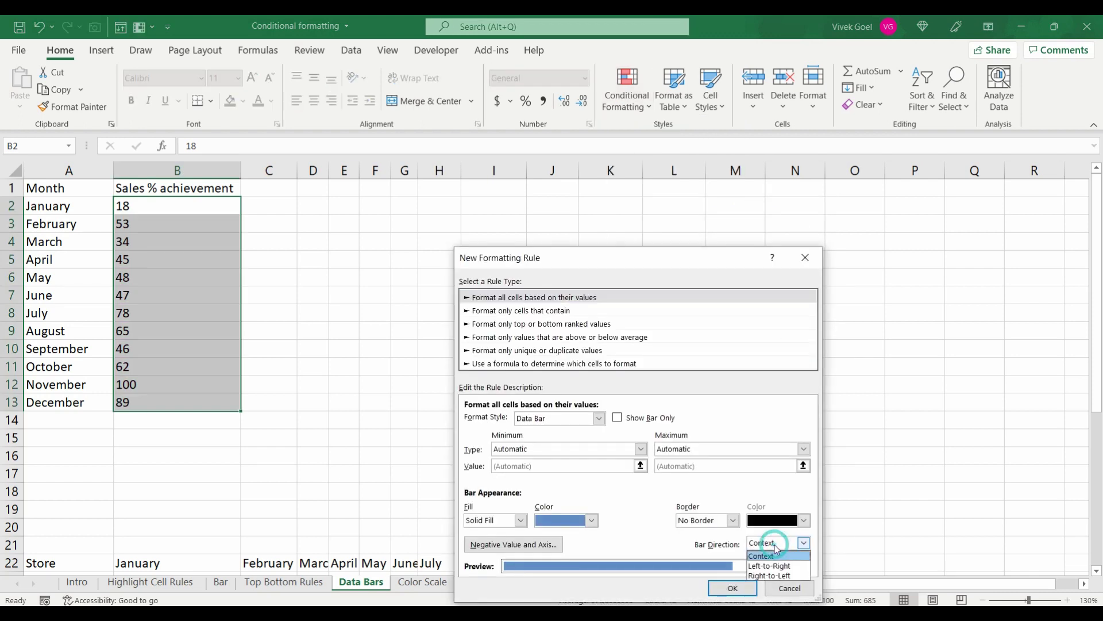
{"action": "left_click", "coordinate": [773, 565]}
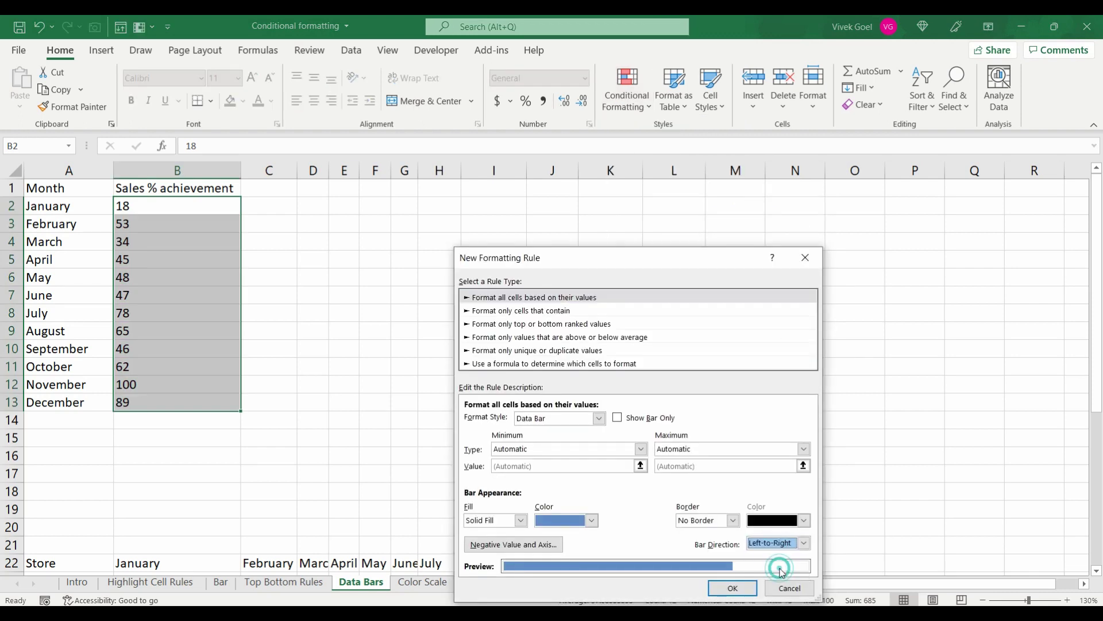
{"action": "left_click", "coordinate": [733, 589]}
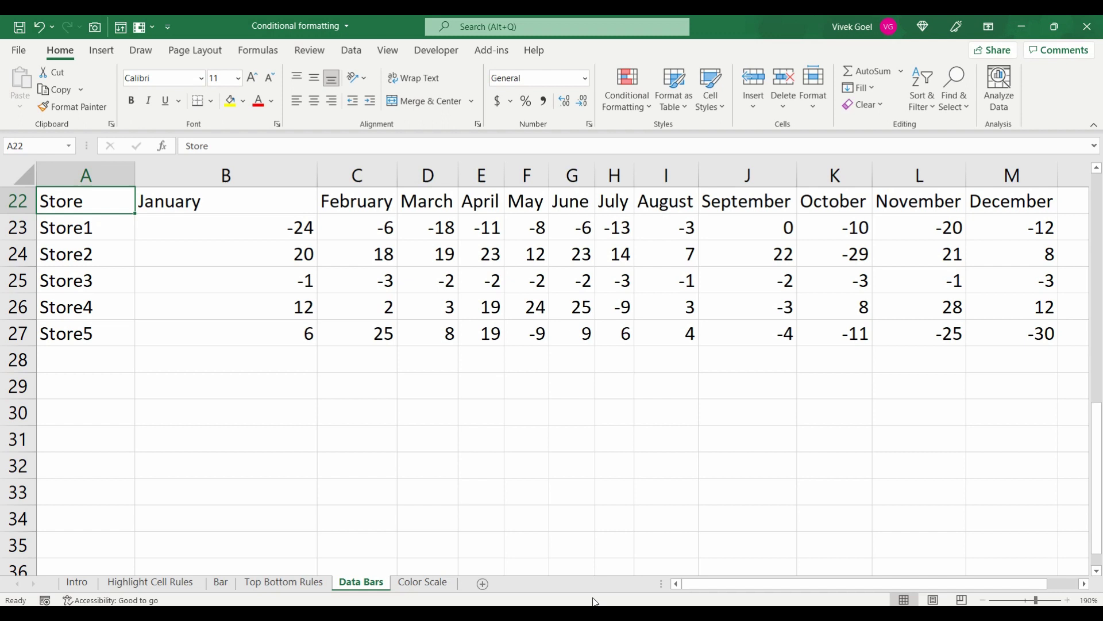
Select the store profit/loss grid B23:M27 and open the Data Bars gallery
{"action": "key", "text": "Right"}
{"action": "key", "text": "Right"}
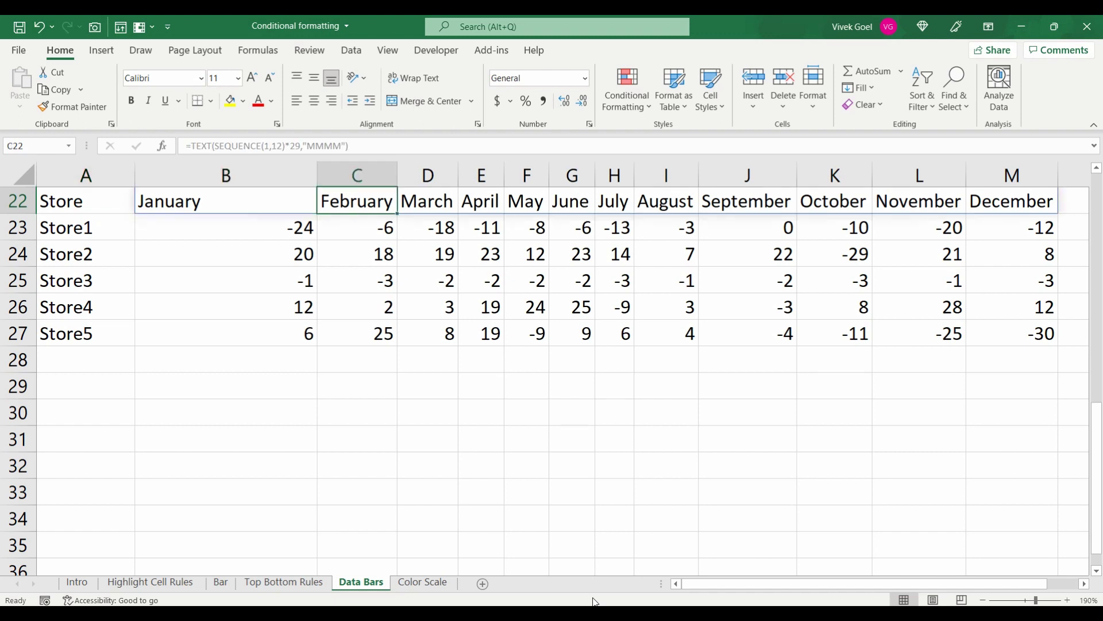
{"action": "key", "text": "Right"}
{"action": "key", "text": "Right"}
{"action": "key", "text": "Down"}
{"action": "key", "text": "Left"}
{"action": "key", "text": "Left"}
{"action": "key", "text": "Left"}
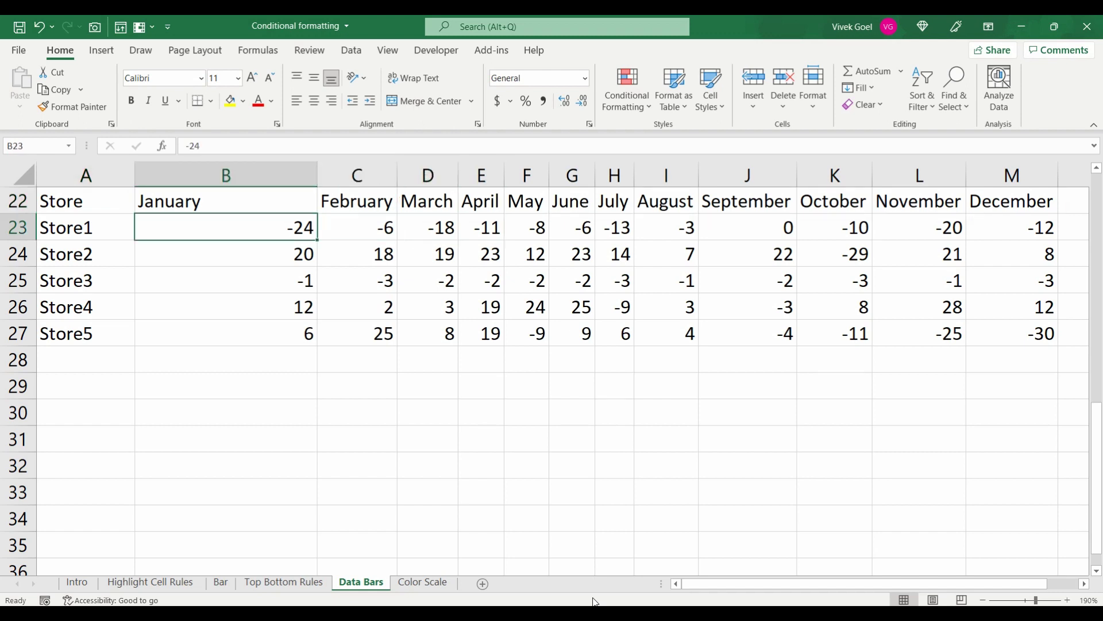
{"action": "key", "text": "ctrl+shift+Right"}
{"action": "key", "text": "ctrl+shift+Down"}
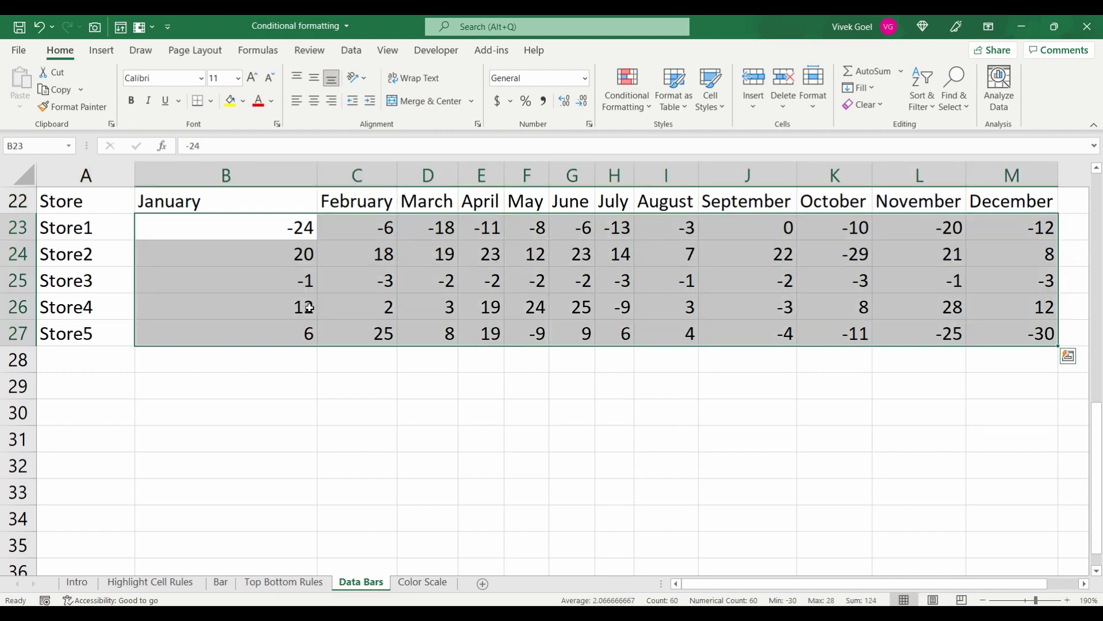
{"action": "left_click", "coordinate": [642, 112]}
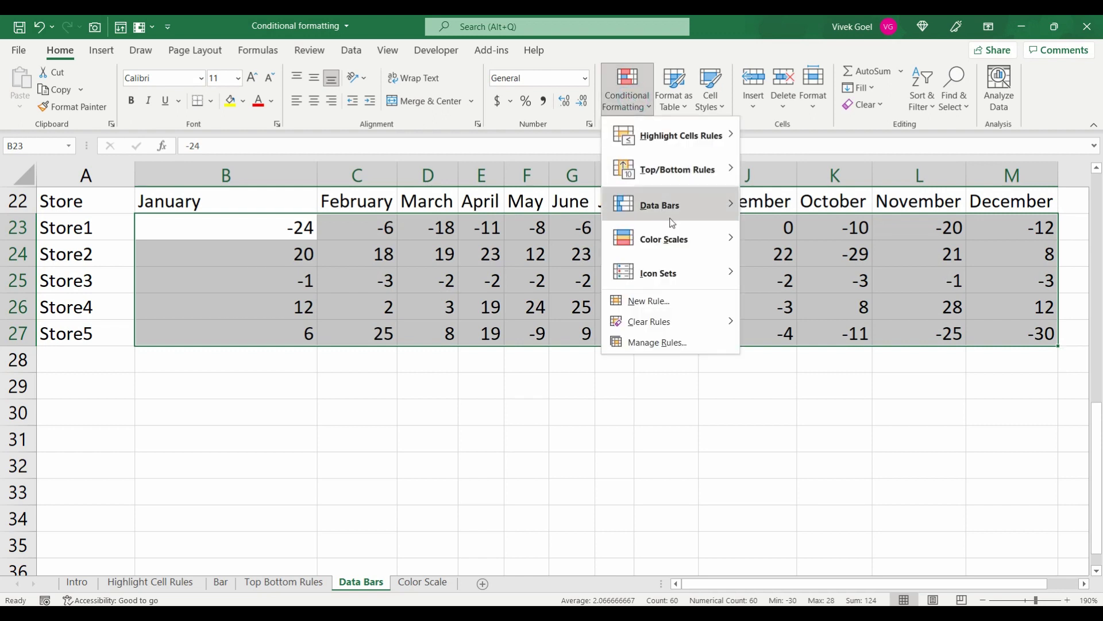
{"action": "mouse_move", "coordinate": [675, 221]}
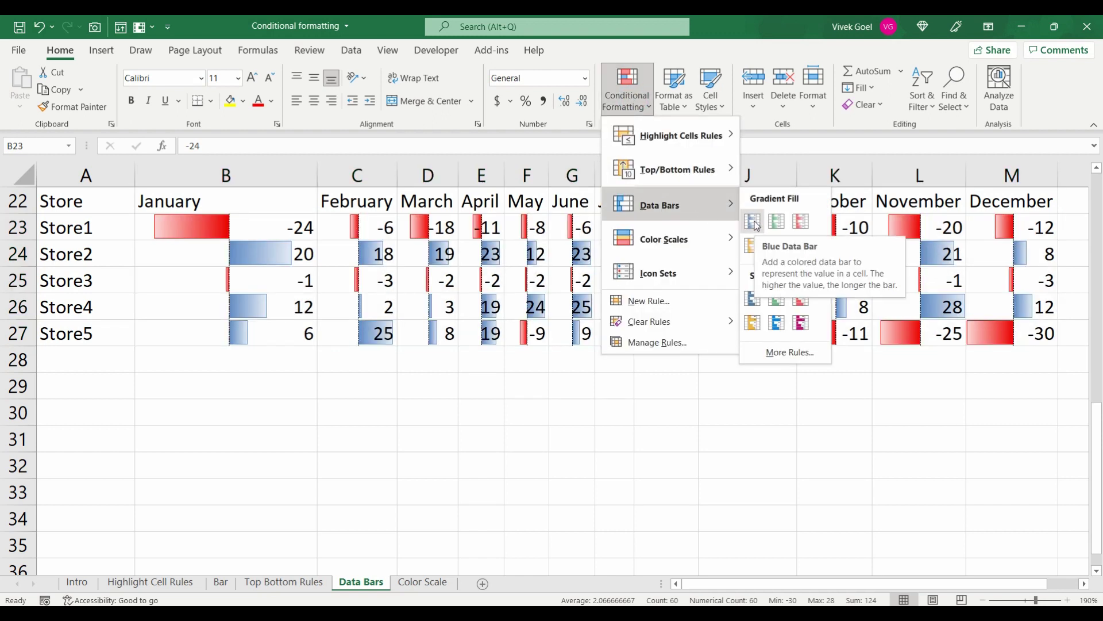
Apply the Solid Fill blue data bar to B23:M27, with negatives shown in red
{"action": "left_click", "coordinate": [753, 299]}
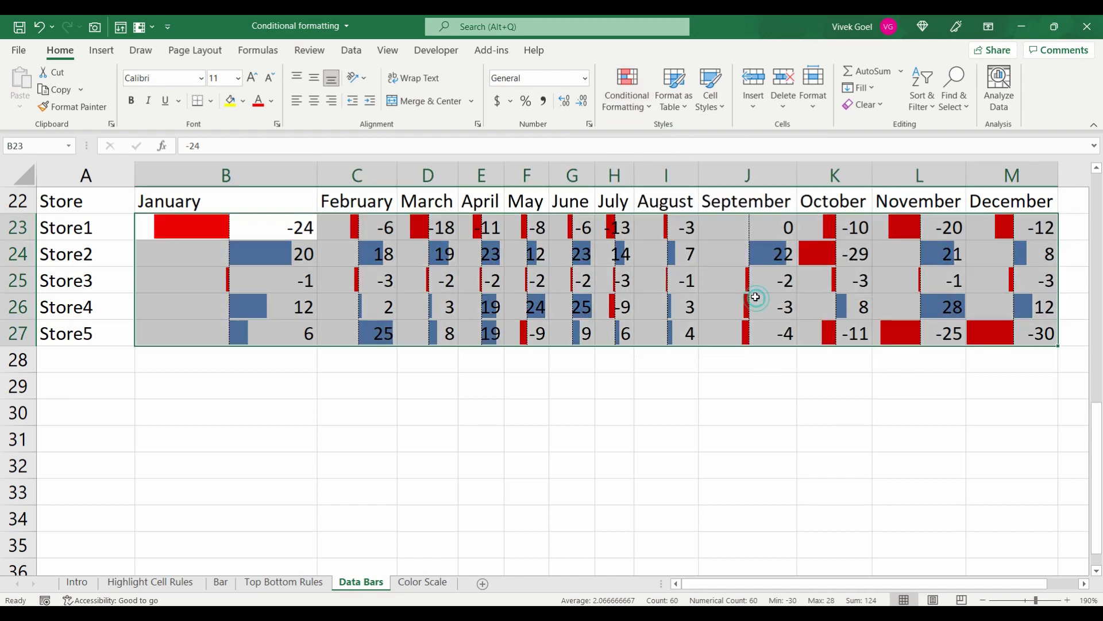